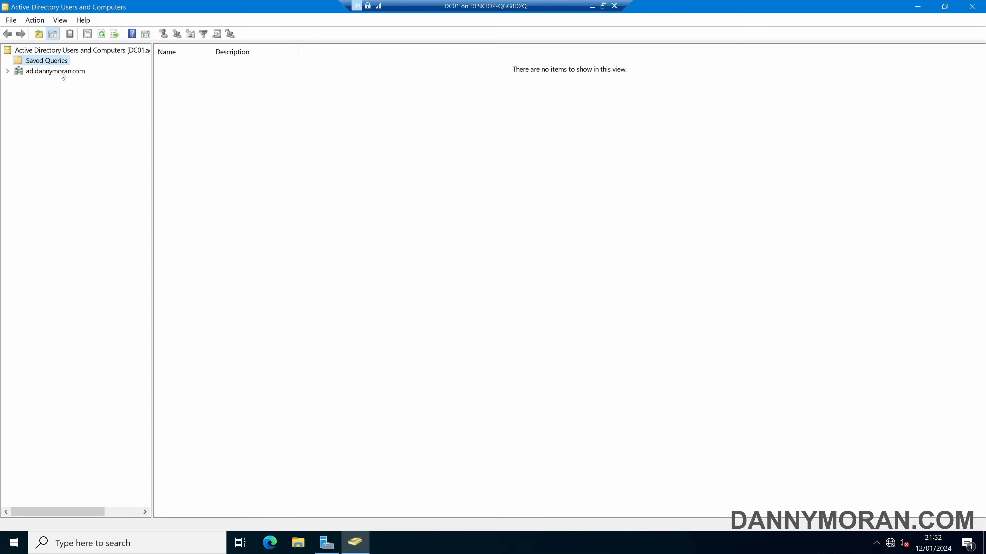
right_click(62, 75)
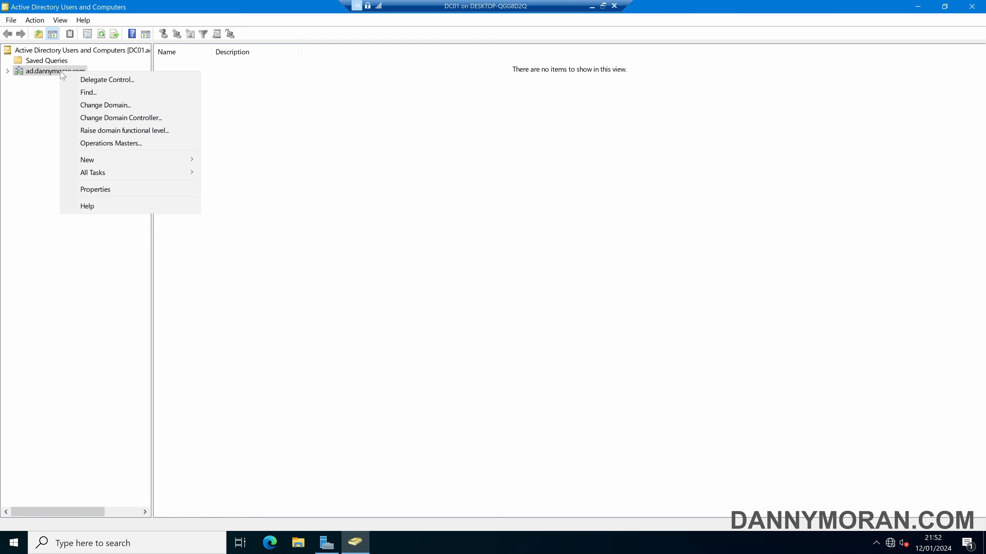
click(114, 95)
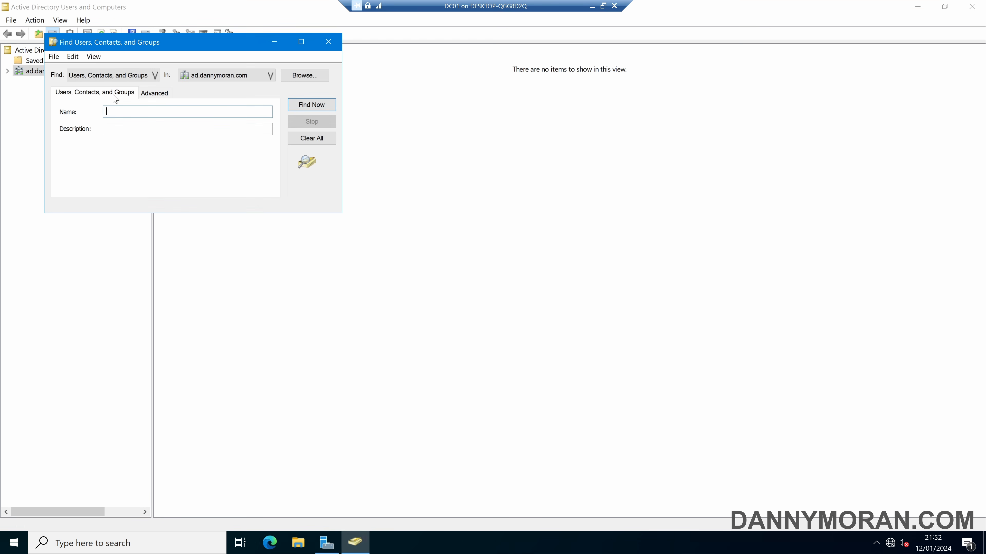
click(128, 76)
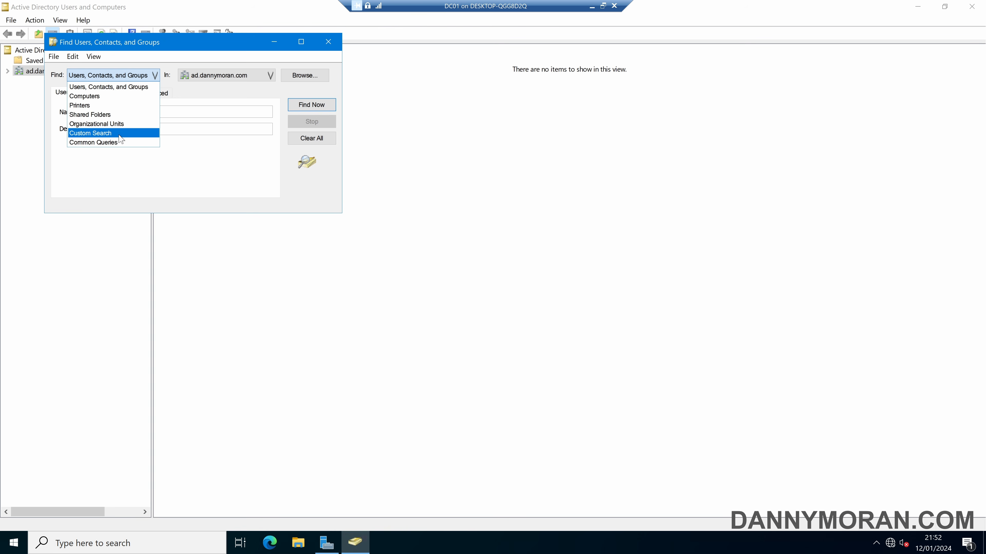
click(124, 133)
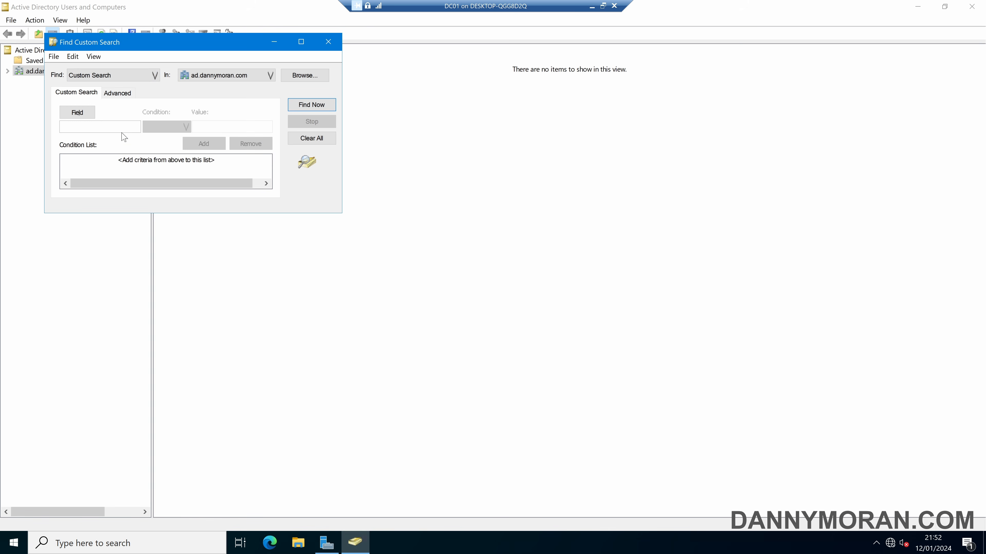
click(77, 112)
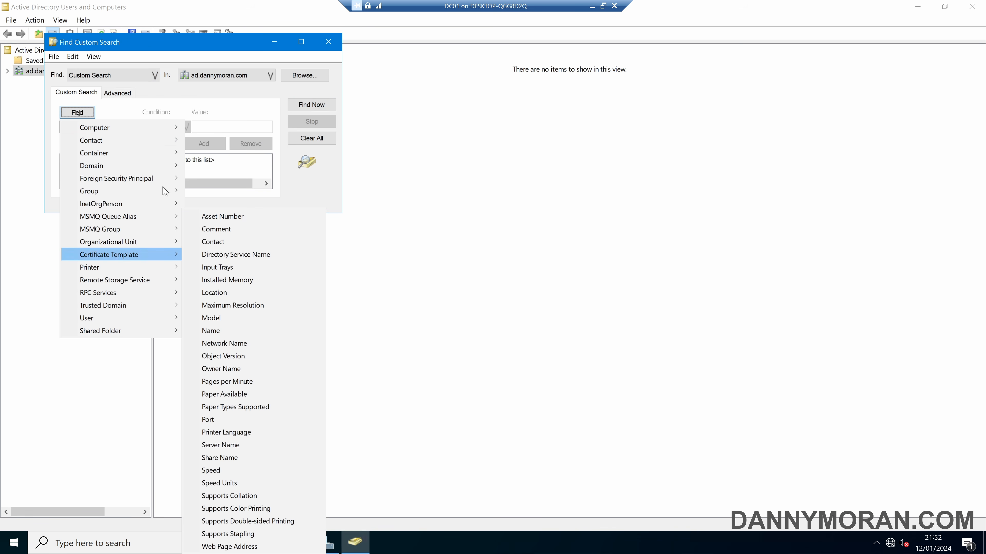
click(207, 83)
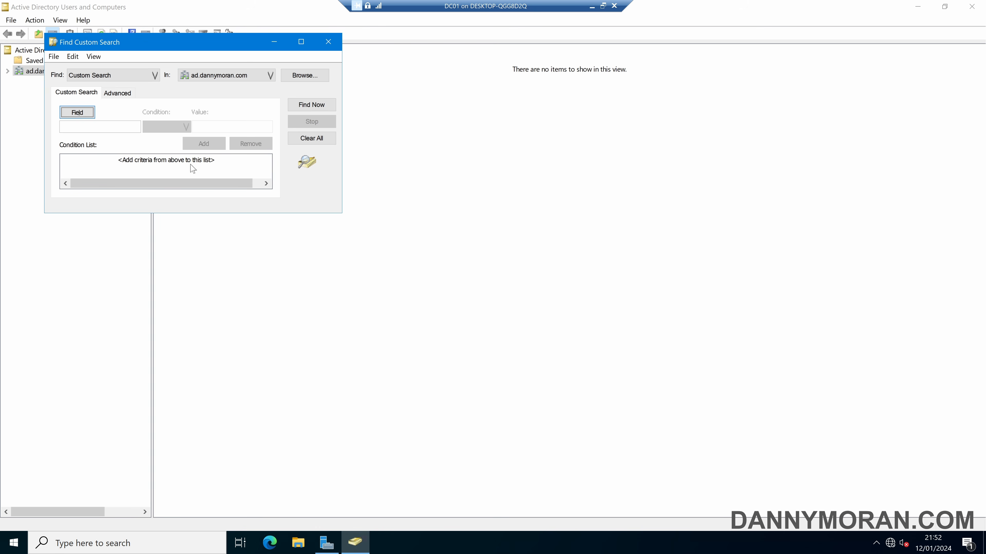
click(329, 41)
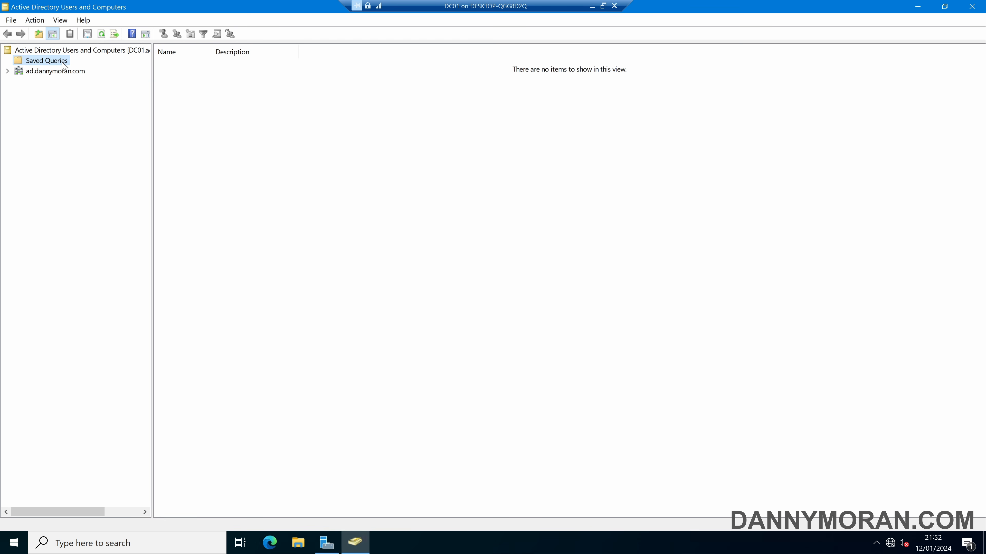
Add a new query under Saved Queries and paste in the name inactive-user-accounts-30-days.
right_click(58, 60)
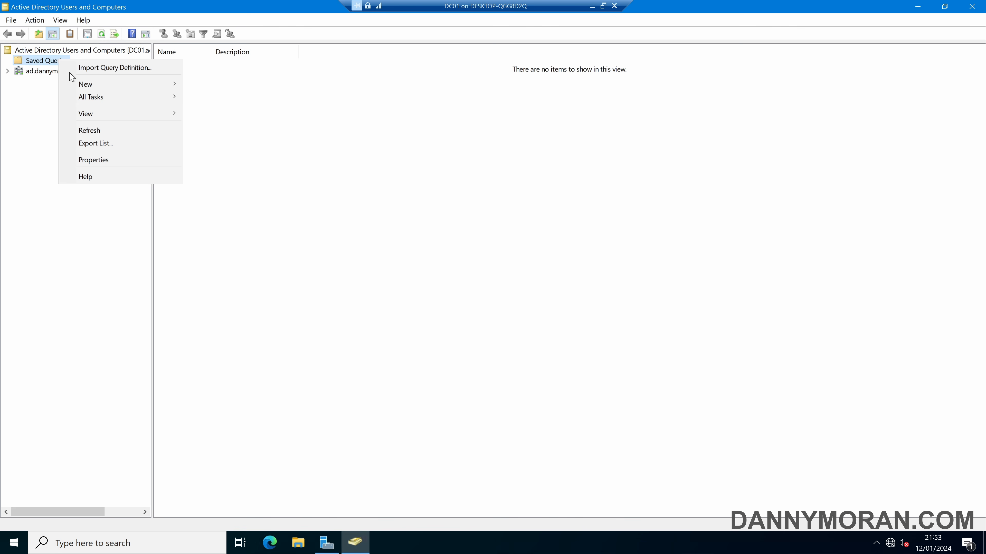
mouse_move(86, 86)
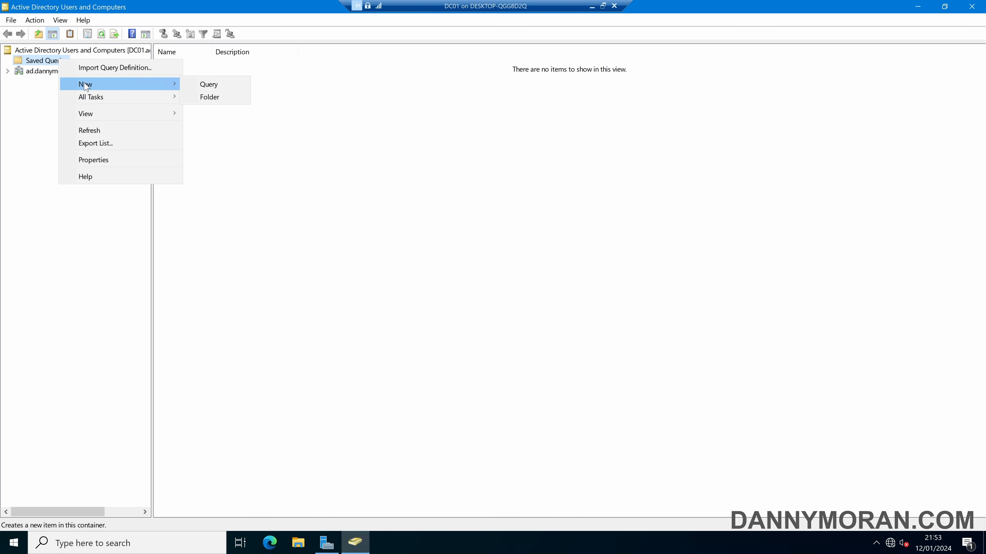
click(200, 86)
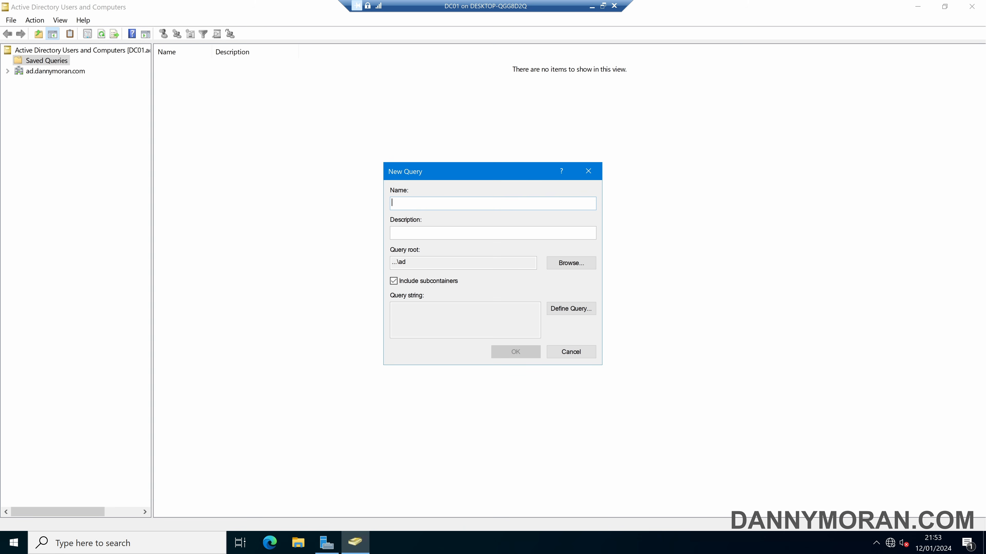
text(inactive-user-accounts-30-days)
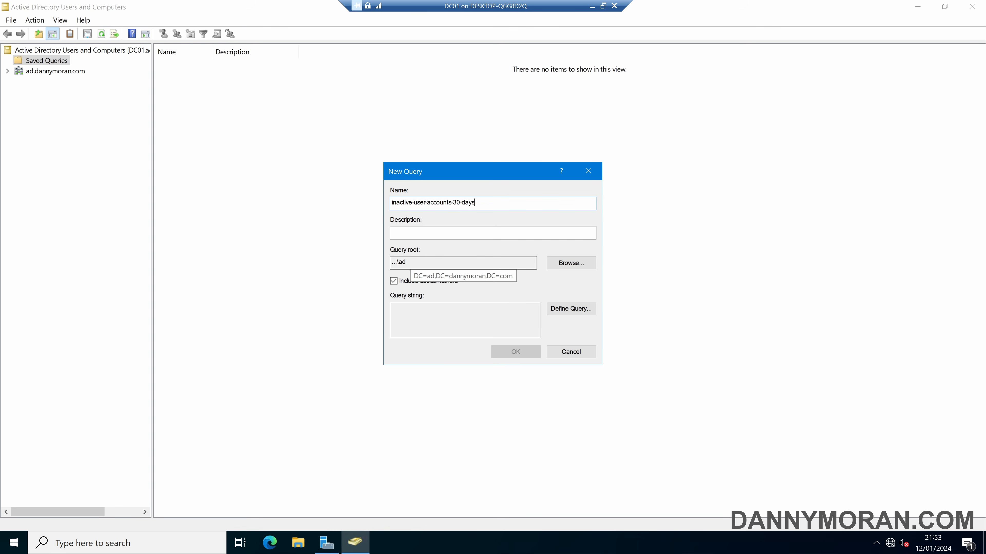
click(564, 264)
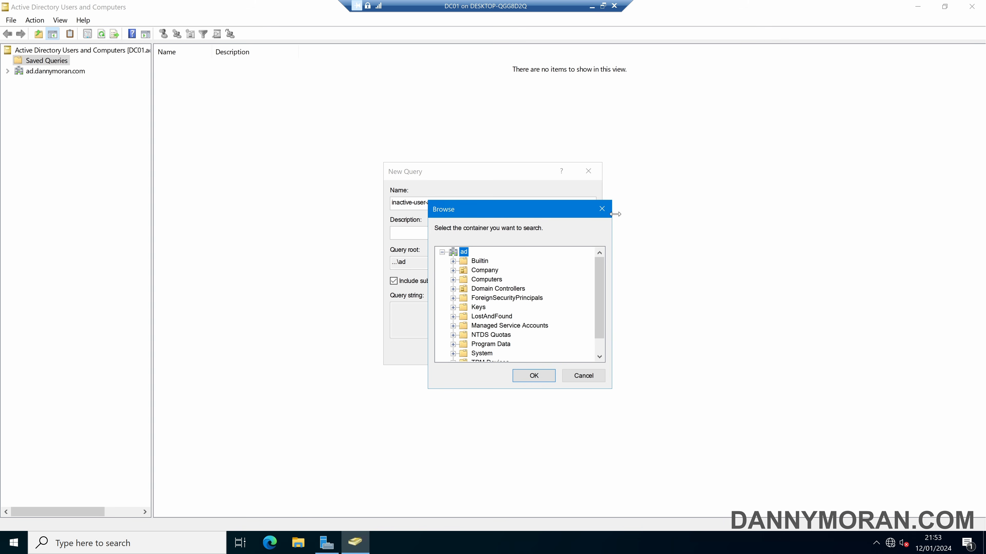
click(602, 209)
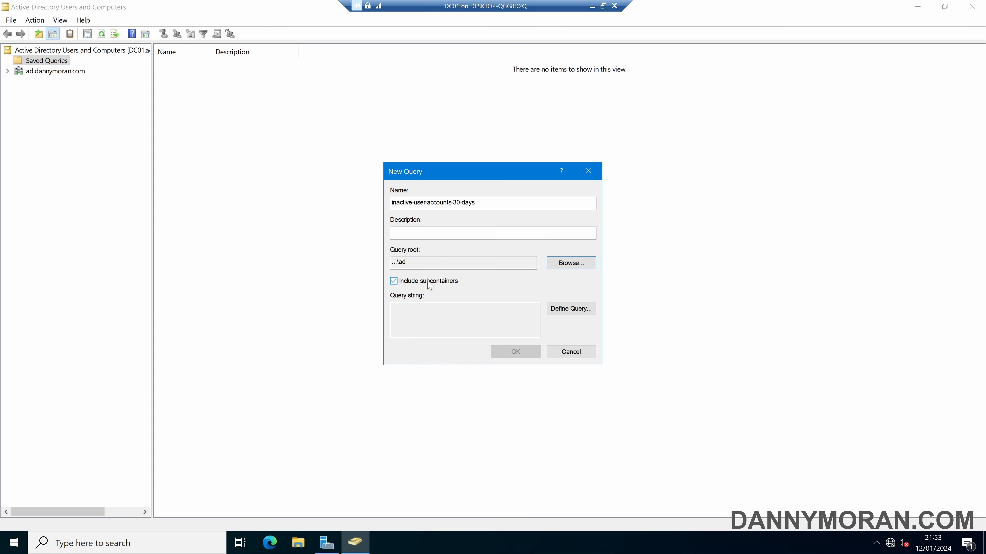
click(560, 264)
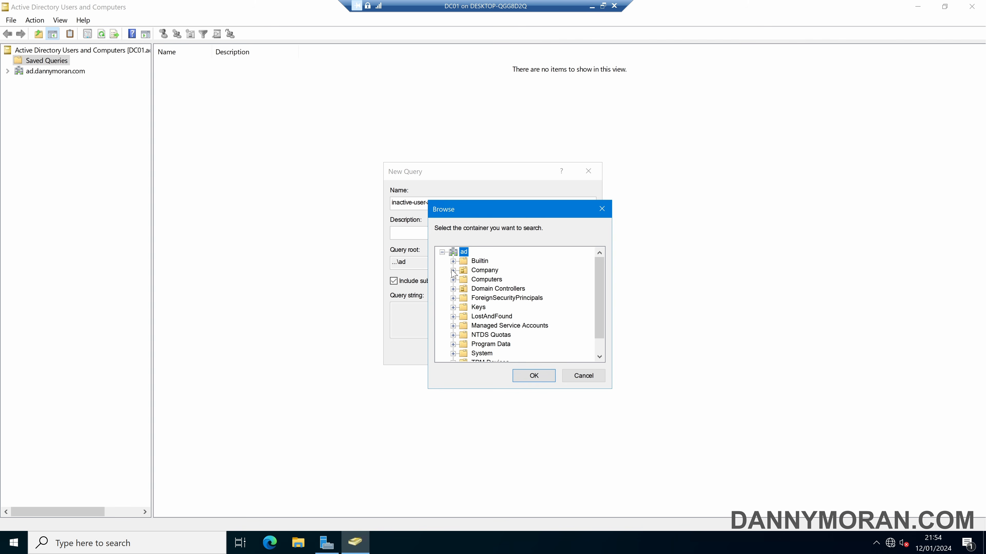
click(484, 270)
click(453, 270)
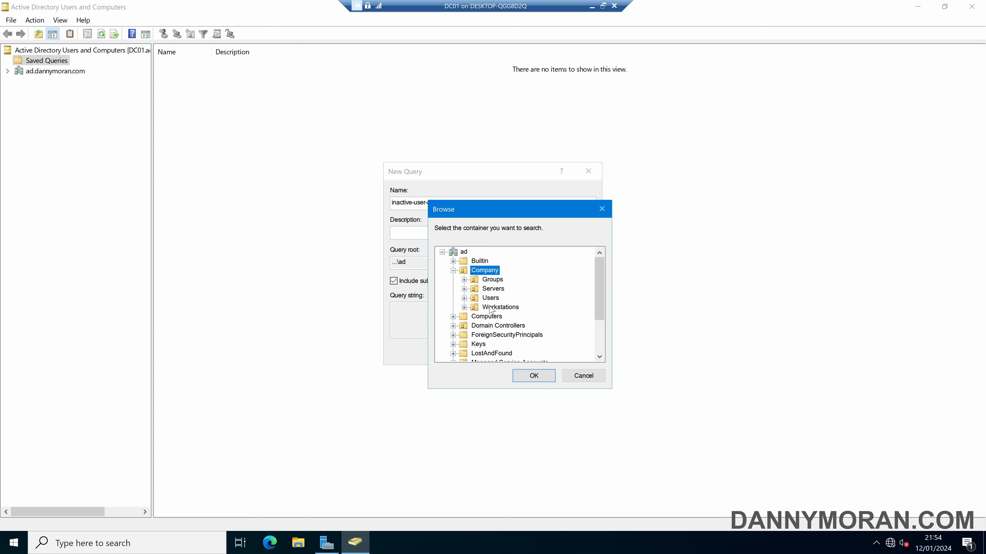
click(584, 376)
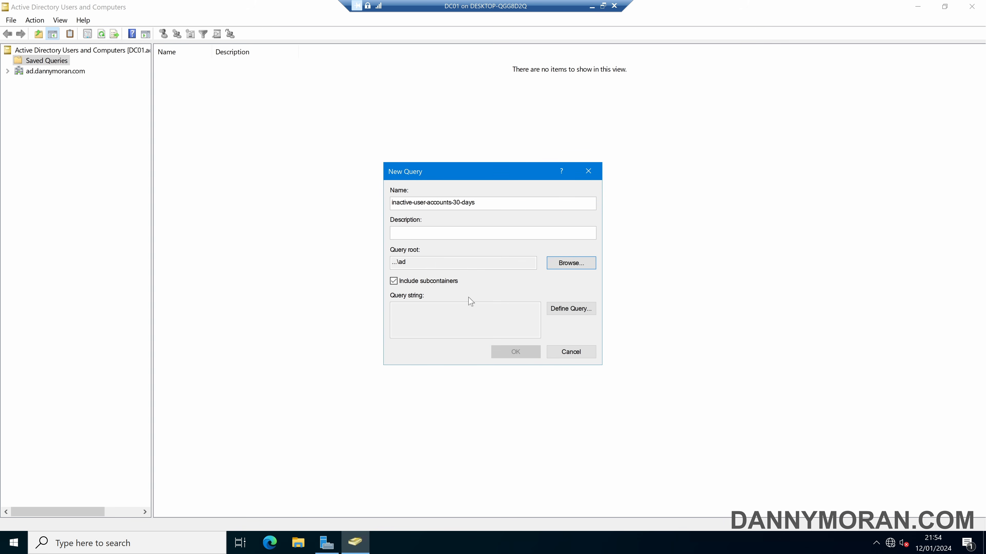
click(435, 264)
Define the query as users with 30 days since last logon and save it under Saved Queries.
click(583, 315)
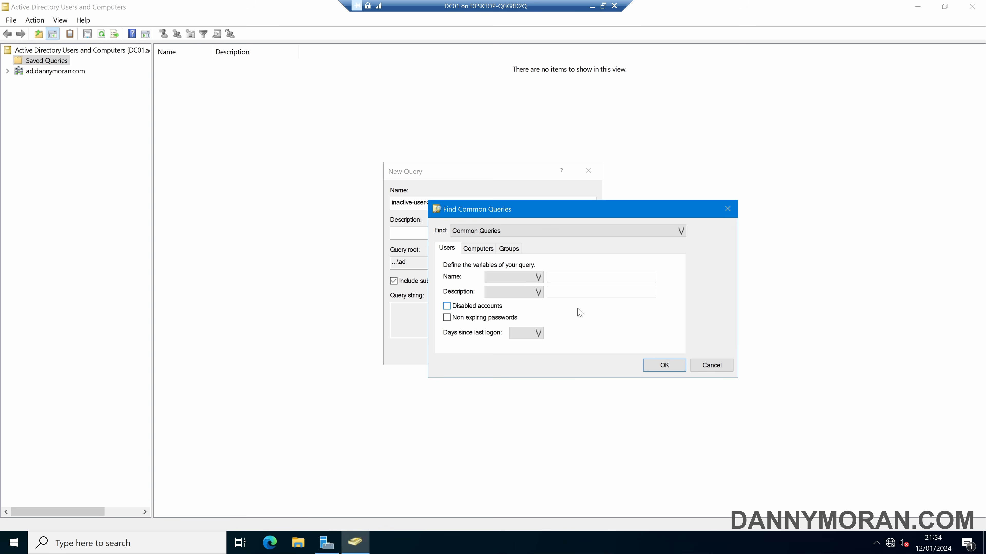
click(530, 336)
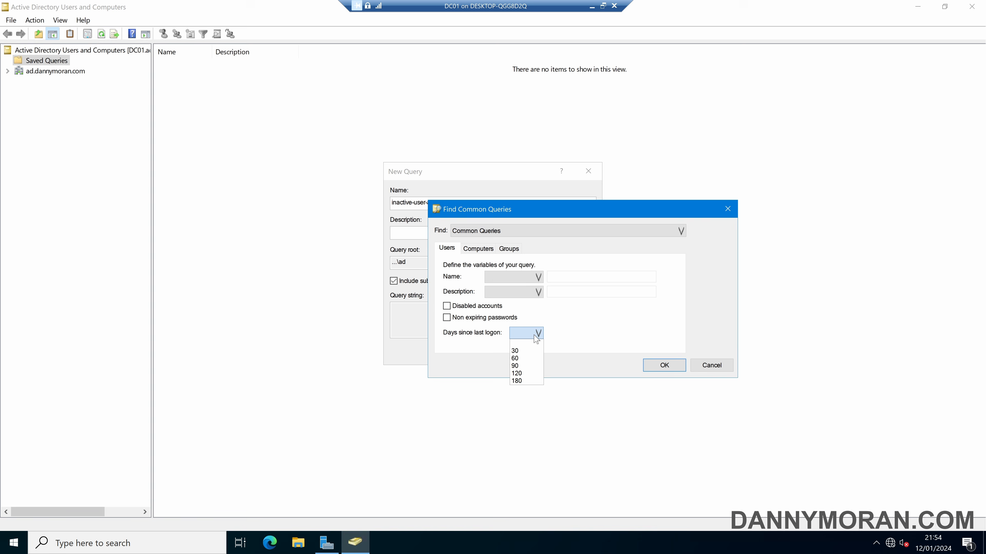
click(526, 351)
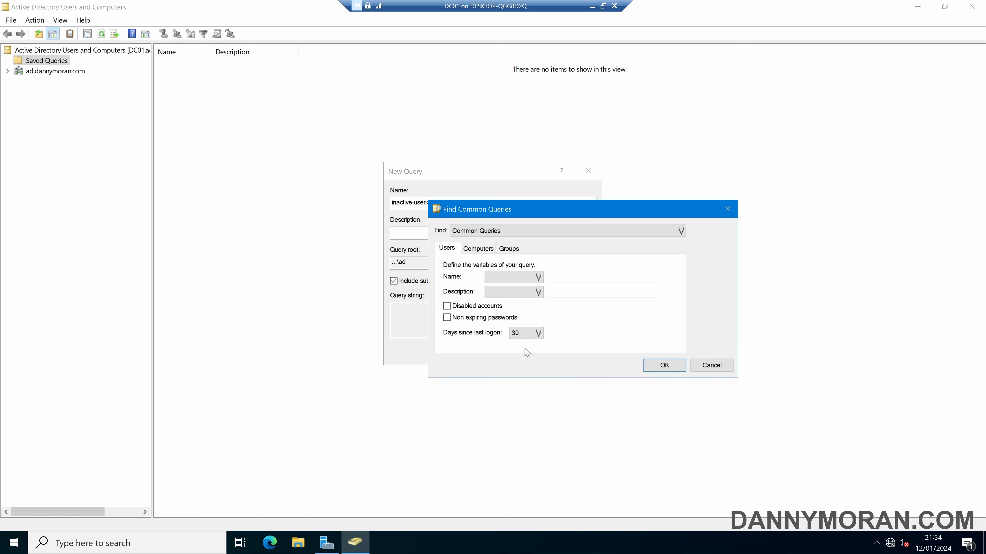
click(664, 365)
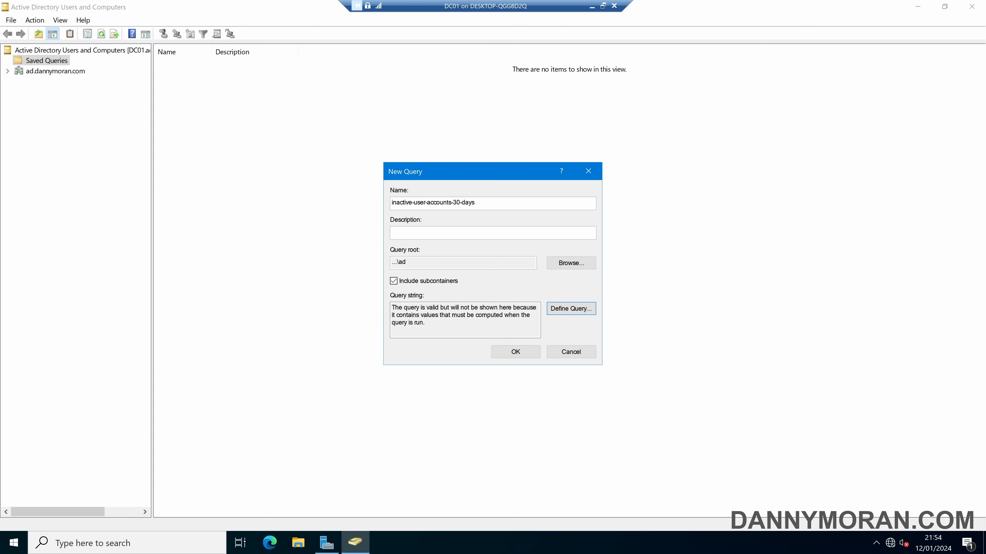
drag(392, 307, 427, 324)
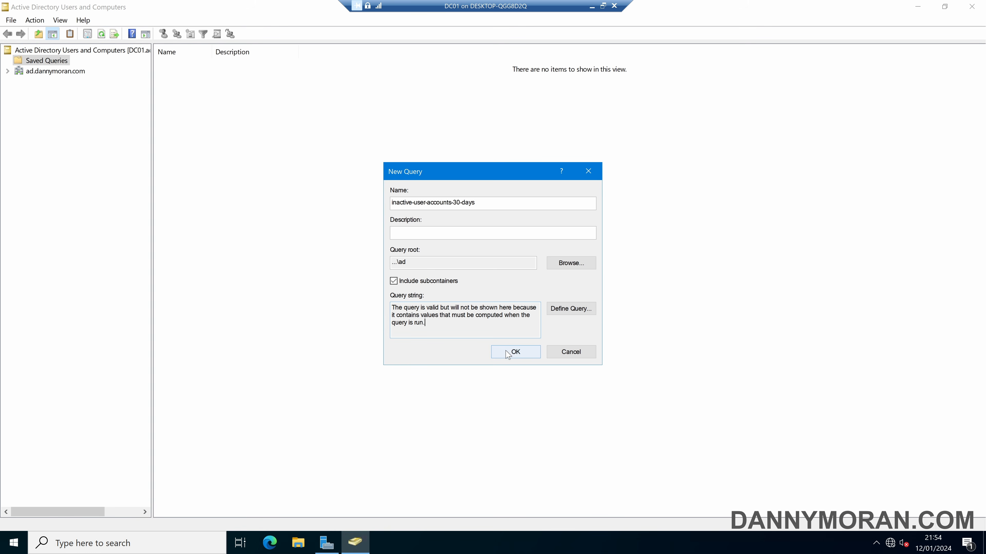
click(515, 351)
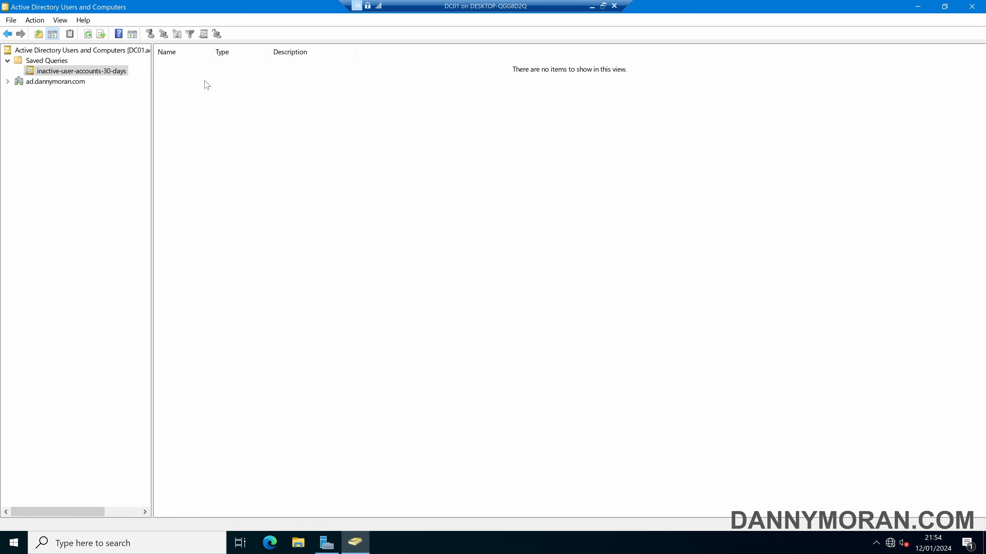
Create a second query named os-windows-server-2022 and open Define Query for its criteria.
right_click(60, 62)
mouse_move(117, 86)
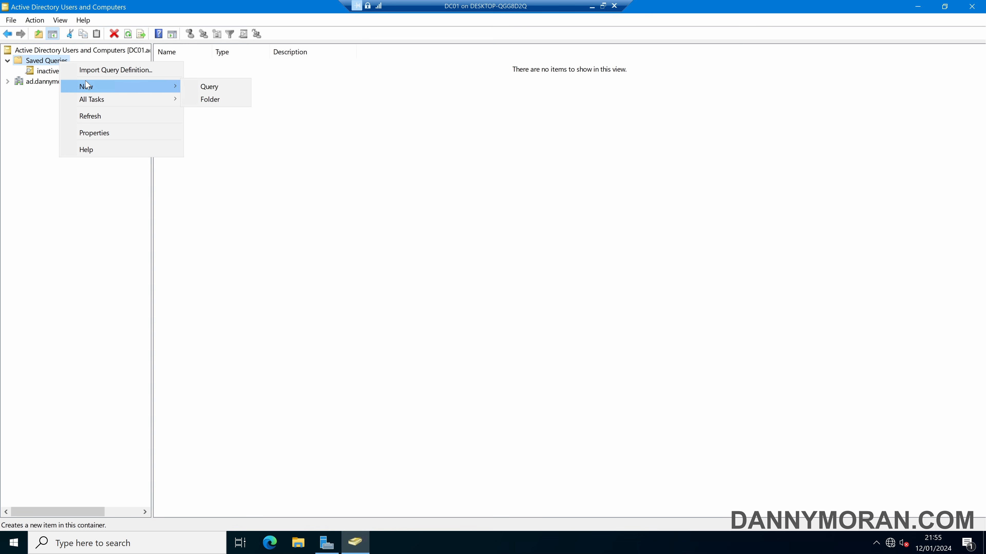
click(209, 86)
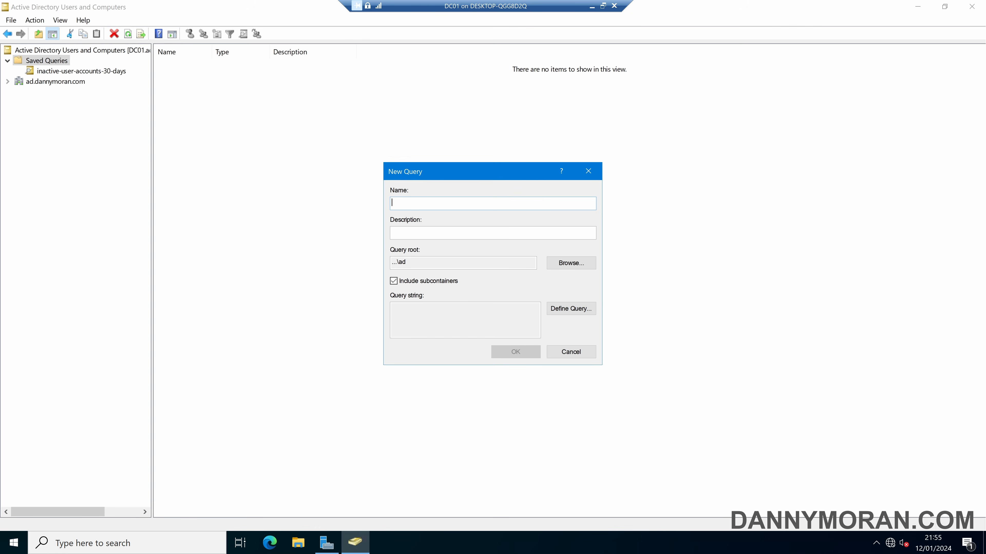
text(os-windows-server-2022)
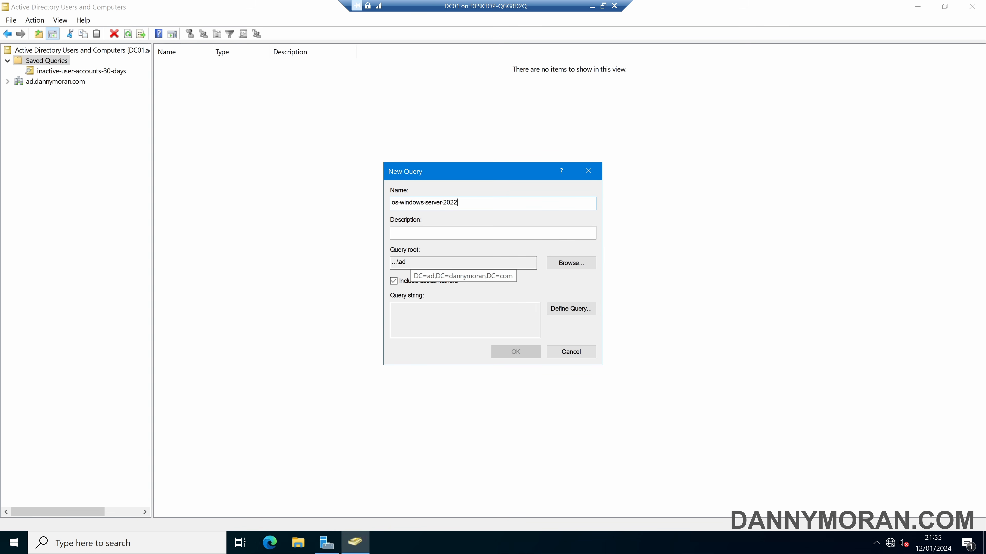
click(561, 310)
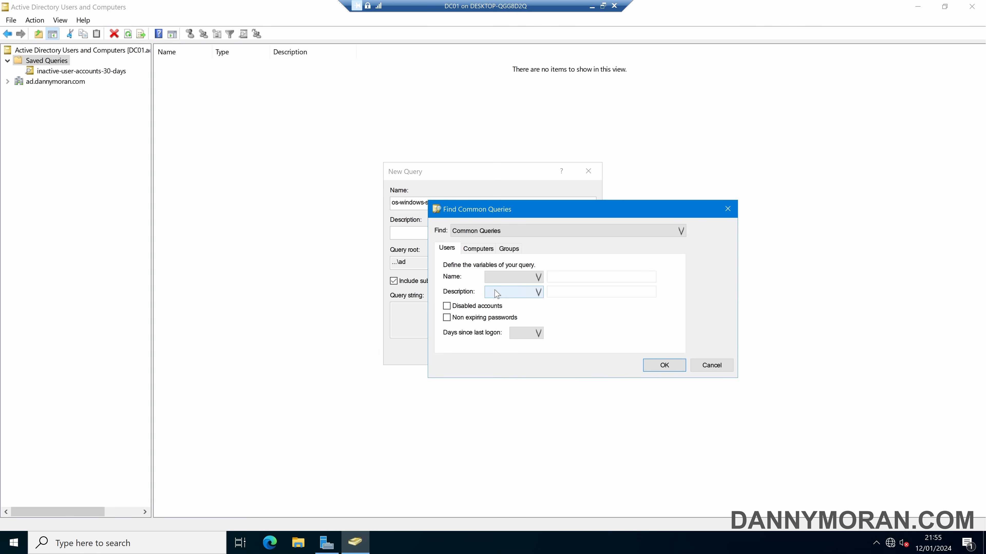
In Custom Search, add the condition computer Operating System starts with 'Windows Server 2022'.
click(504, 236)
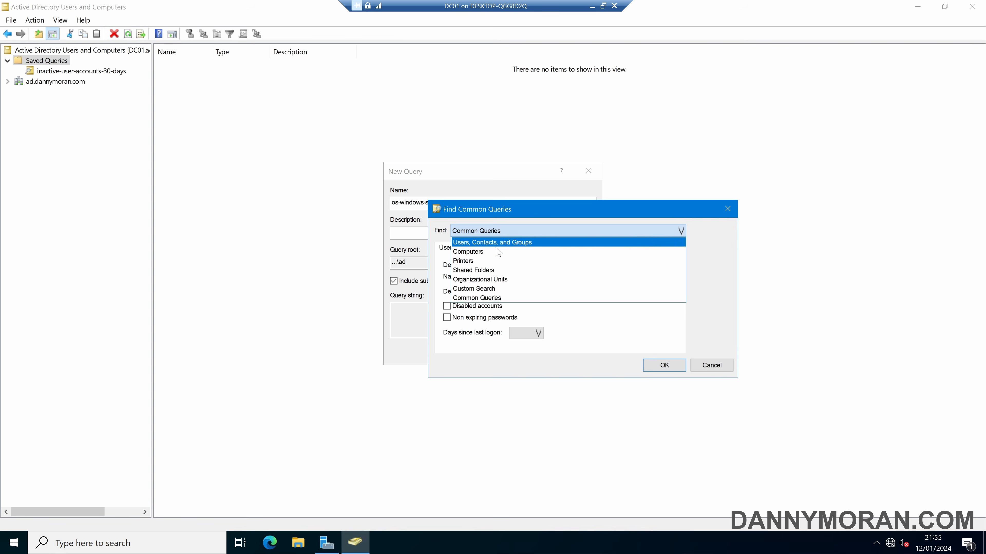
click(489, 291)
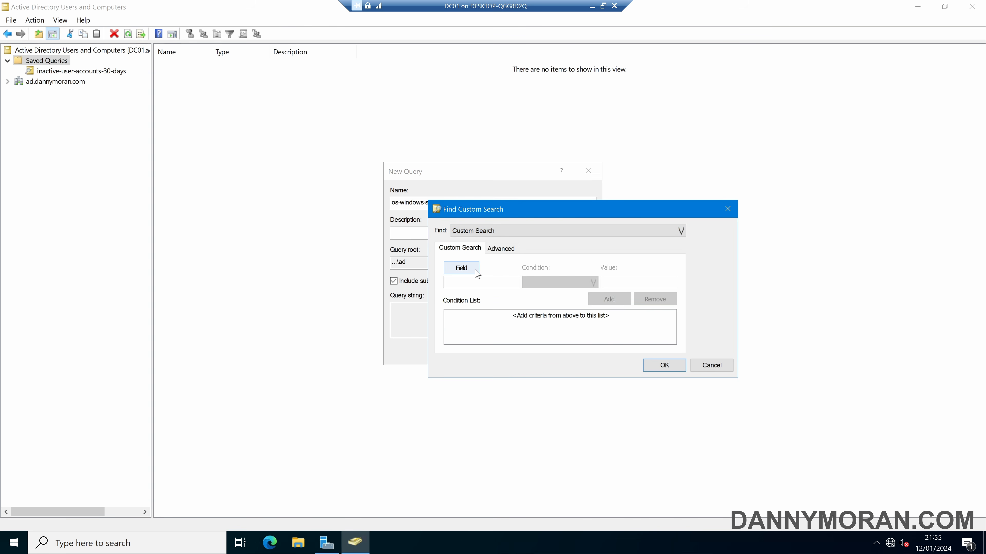
click(476, 272)
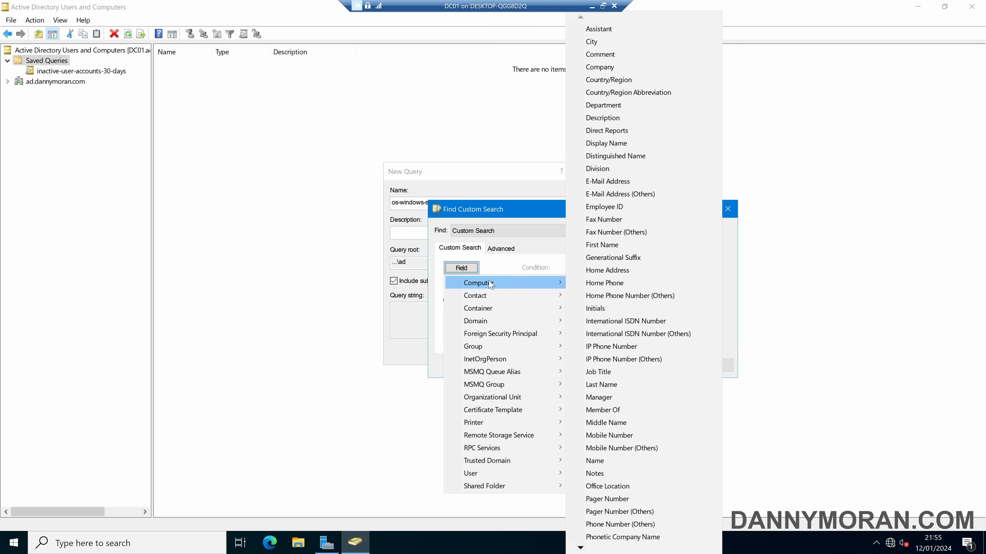
mouse_move(490, 285)
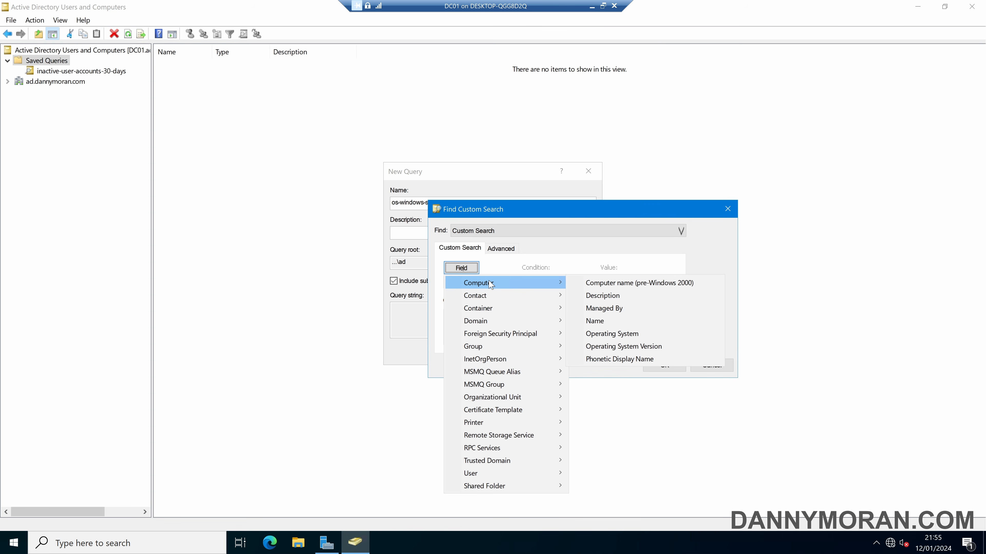
click(625, 335)
click(638, 283)
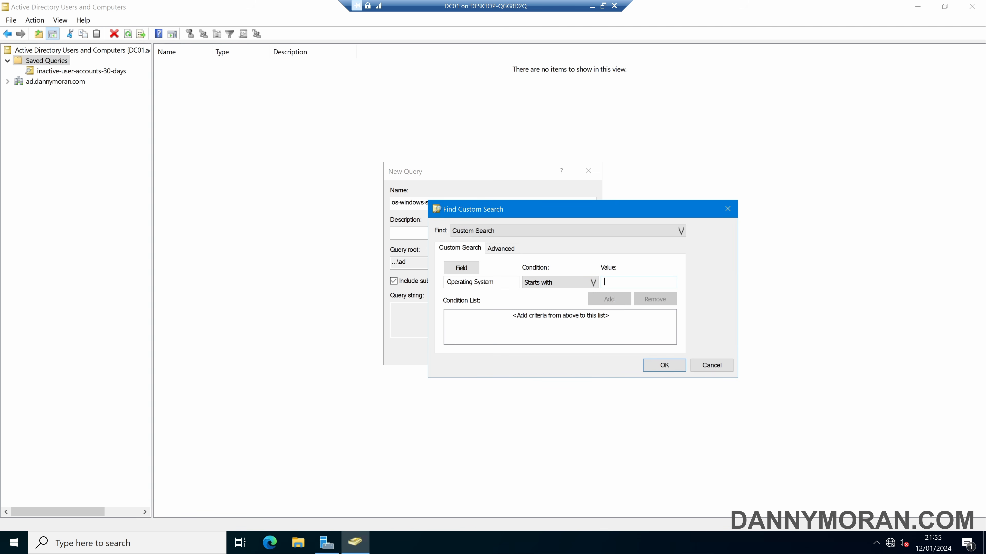
text(Windows Ser)
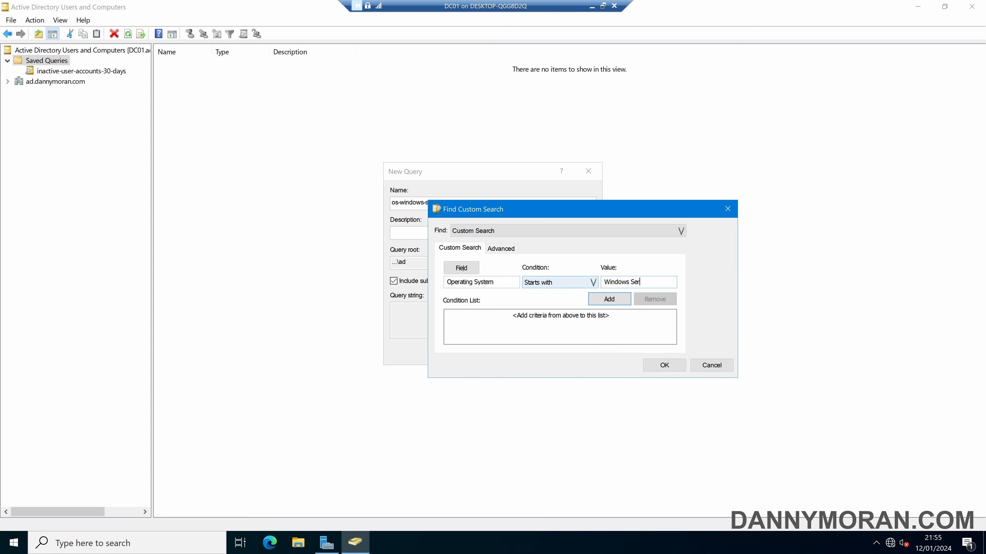
text(ver 2022)
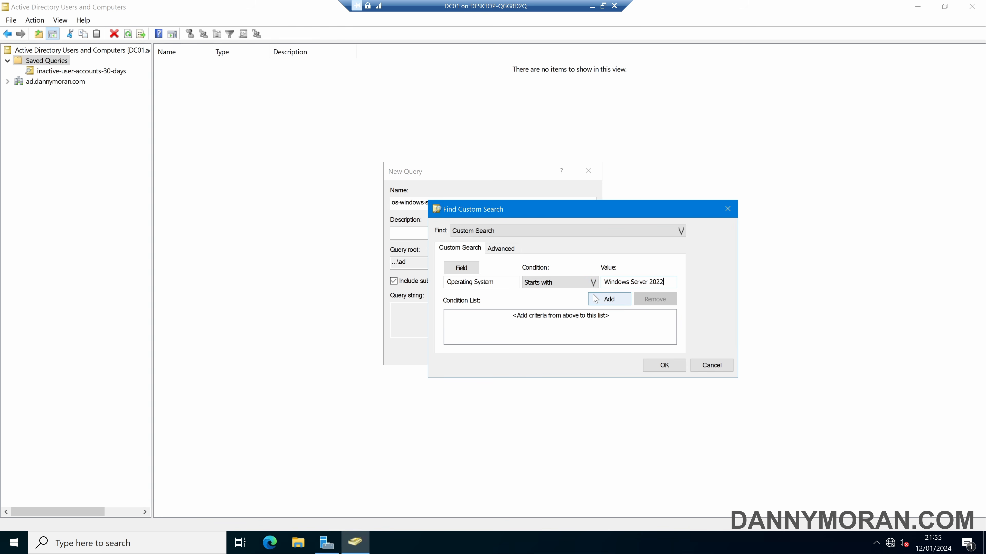
click(609, 299)
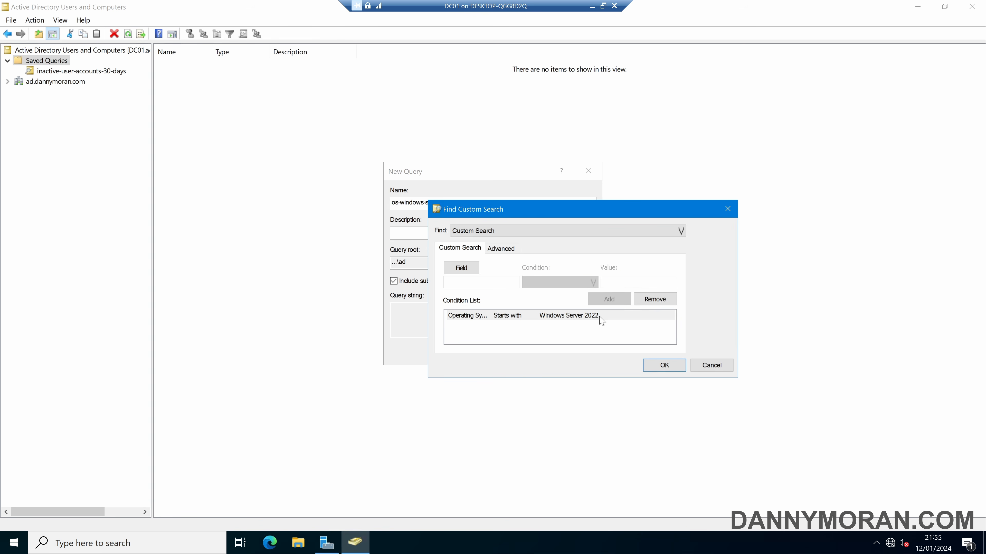
Browse the field list for other object types, then close it without choosing anything.
click(469, 272)
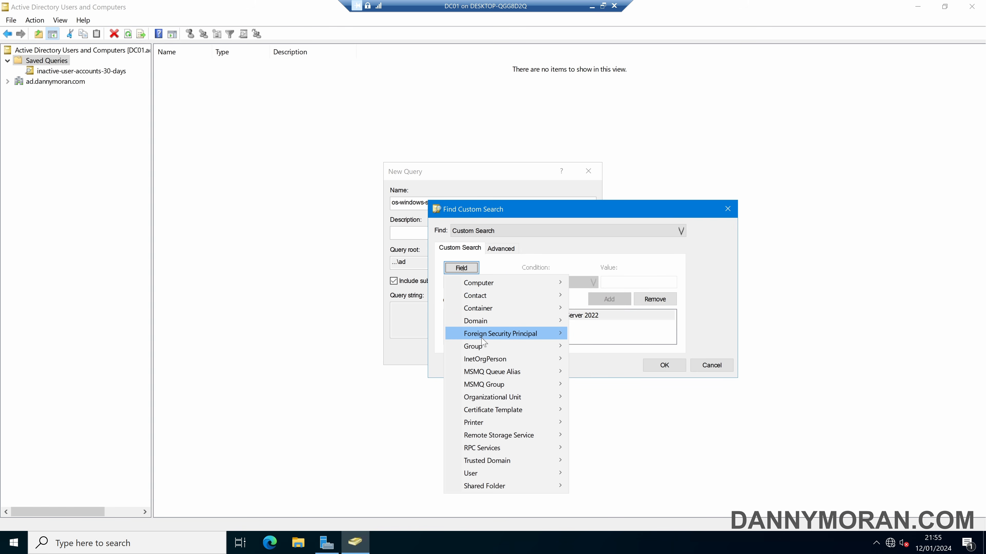
mouse_move(482, 338)
mouse_move(498, 309)
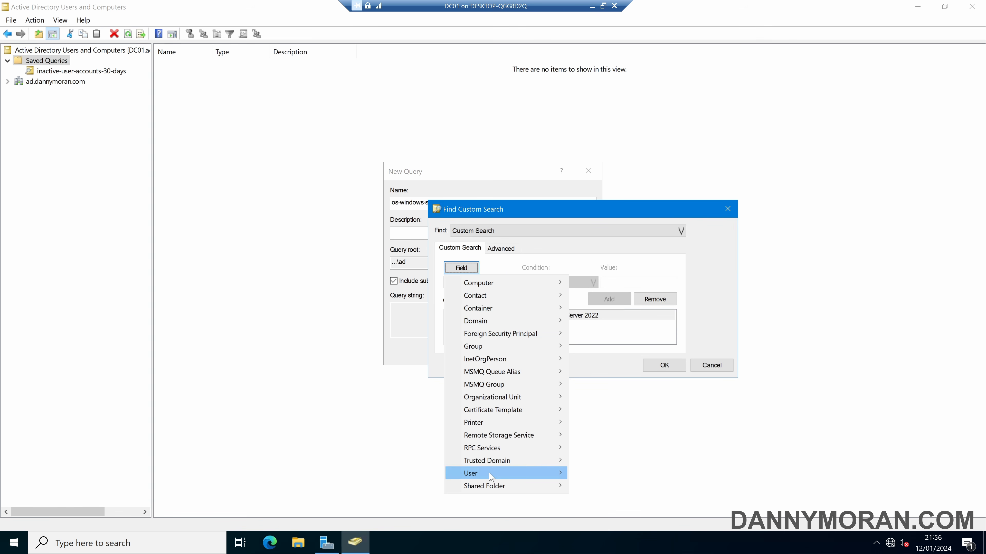
mouse_move(492, 474)
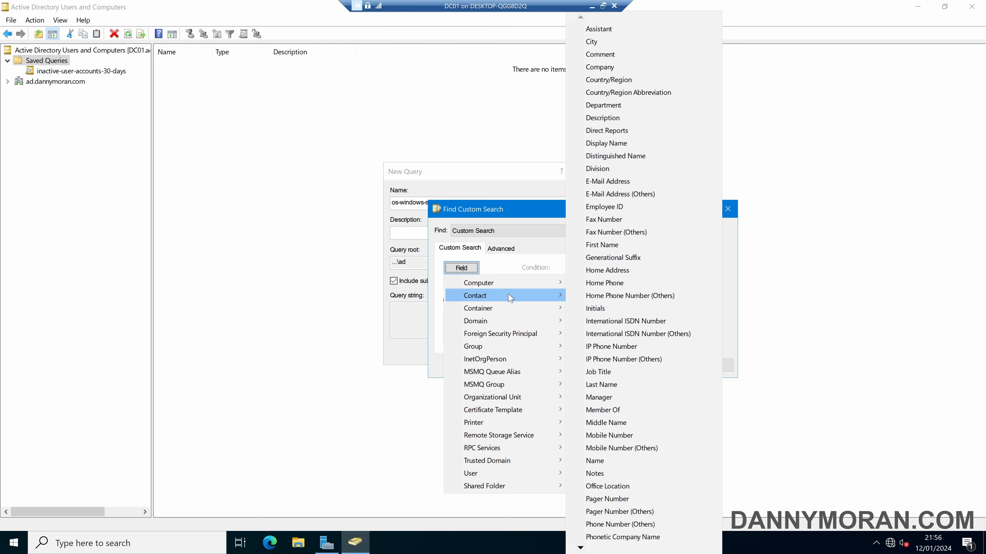
click(528, 249)
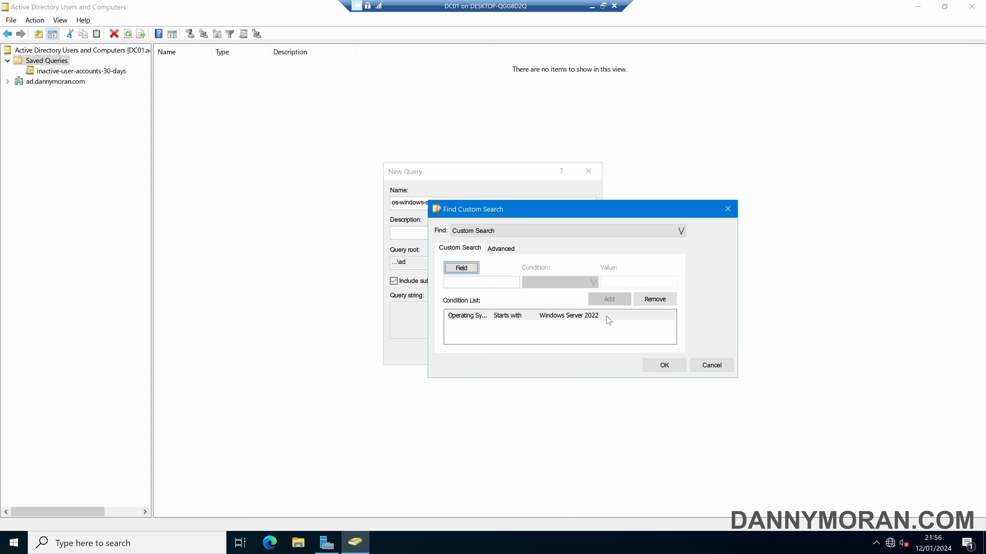
Accept the condition and save os-windows-server-2022, which returns DC01, PR01 and SERVER2022.
click(665, 365)
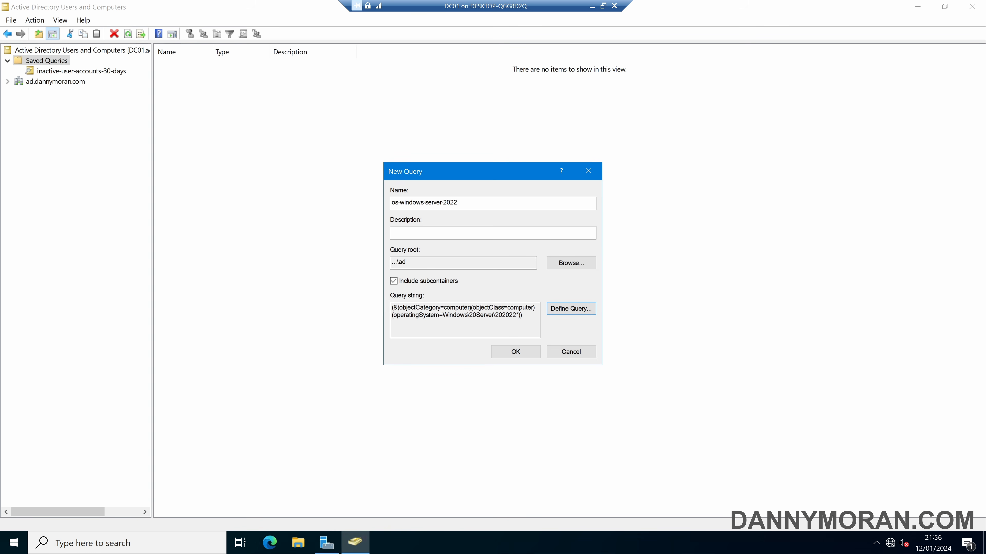
click(516, 352)
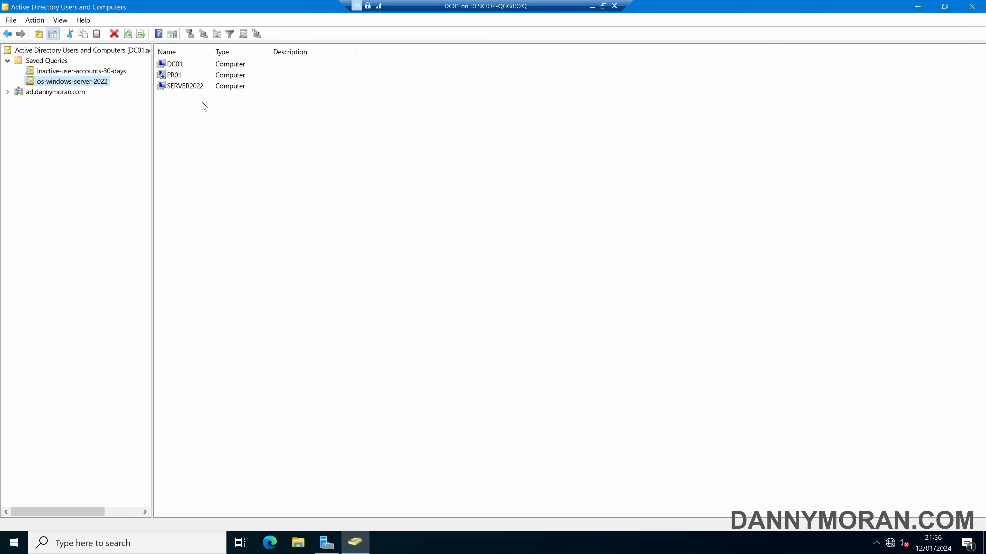
Look up DC01's operatingSystem value in the Attribute Editor, then cancel its properties.
double_click(193, 64)
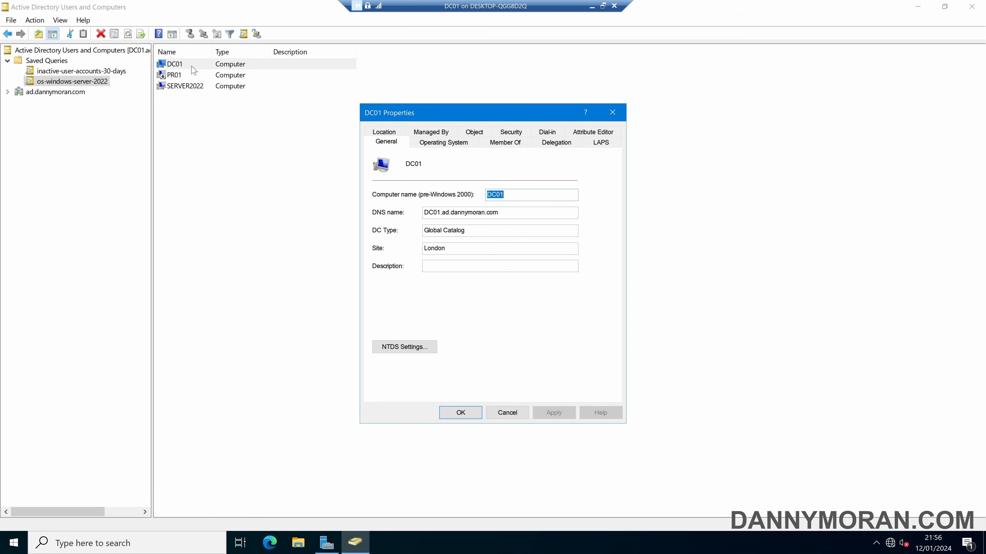
click(590, 132)
click(434, 195)
text(op)
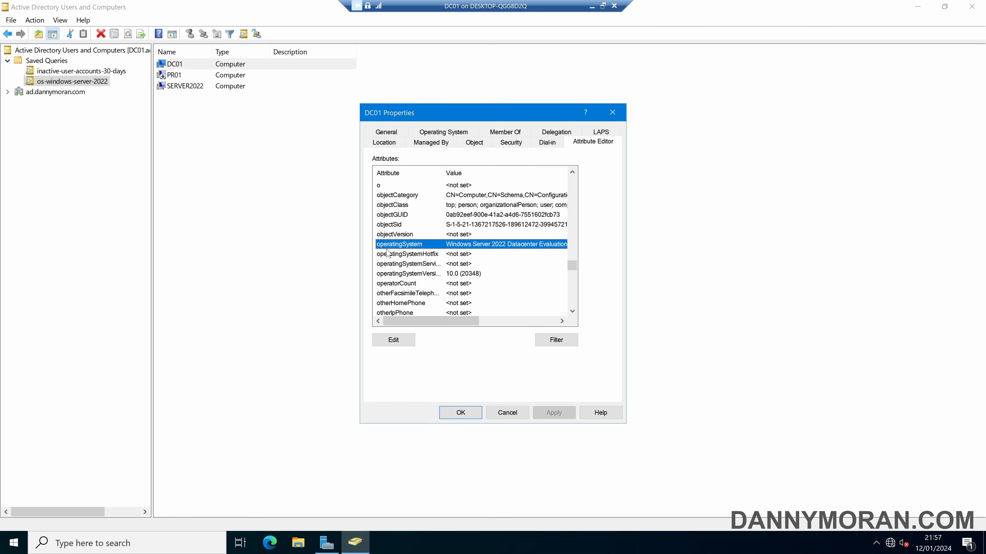
click(506, 413)
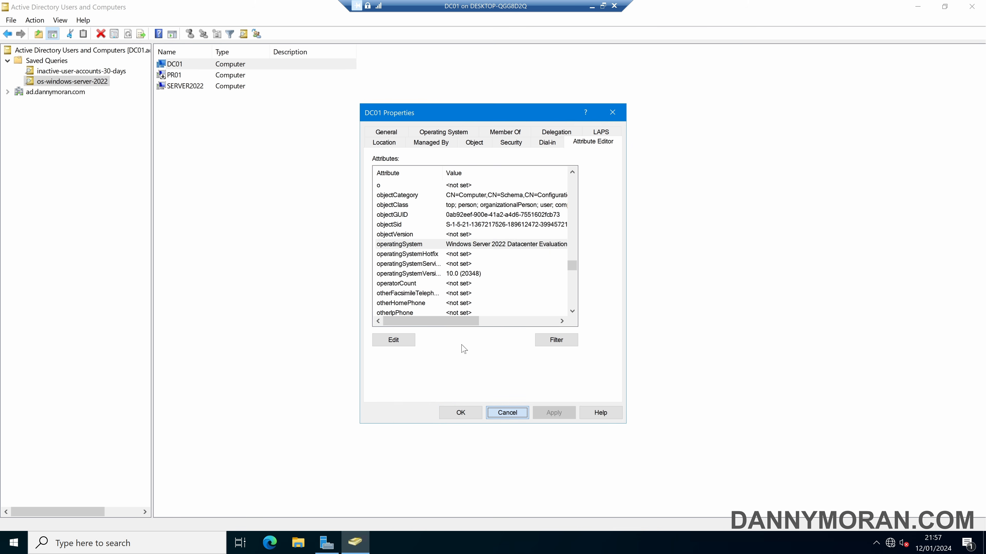
Reopen os-windows-server-2022 for editing, review its query string, and dismiss it unchanged.
right_click(95, 83)
click(122, 92)
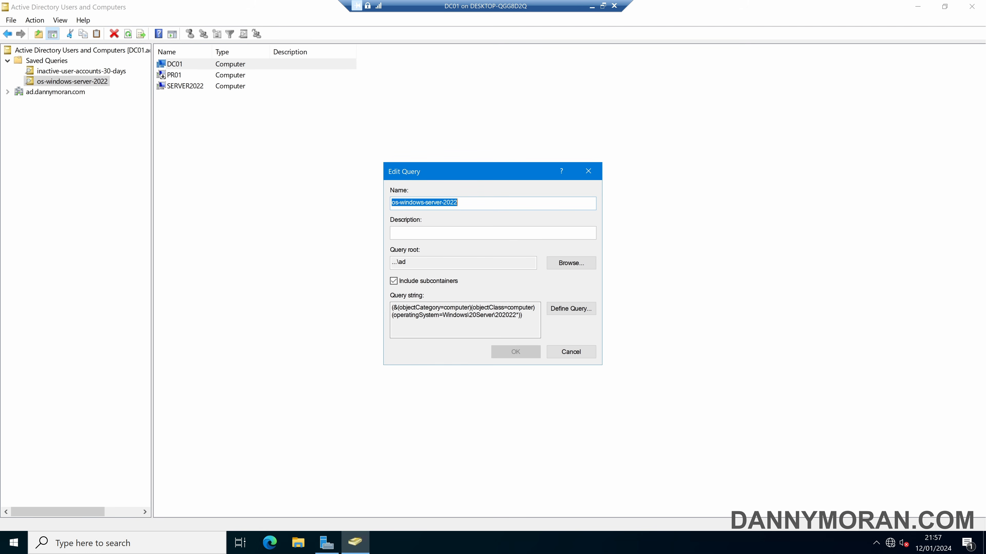
drag(391, 316, 512, 316)
click(419, 316)
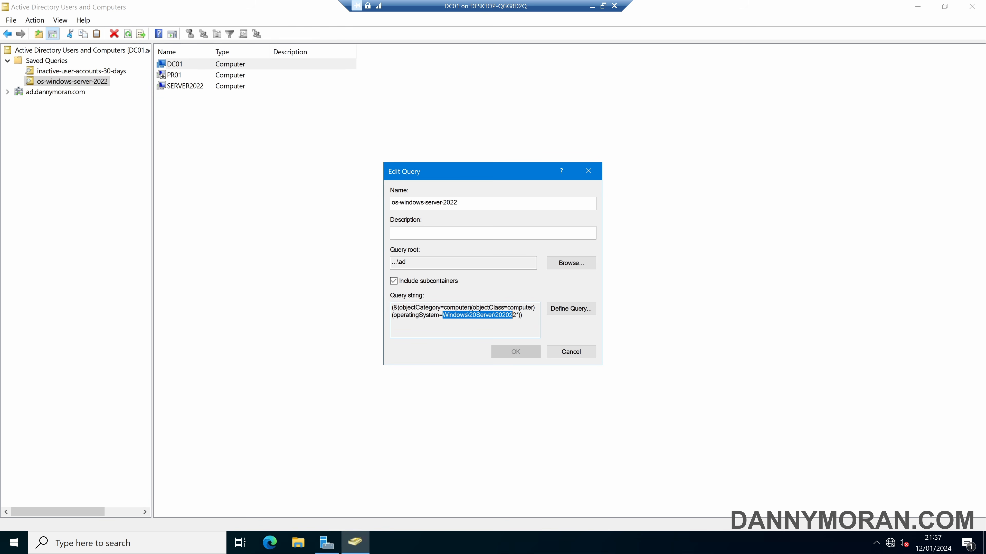
click(571, 351)
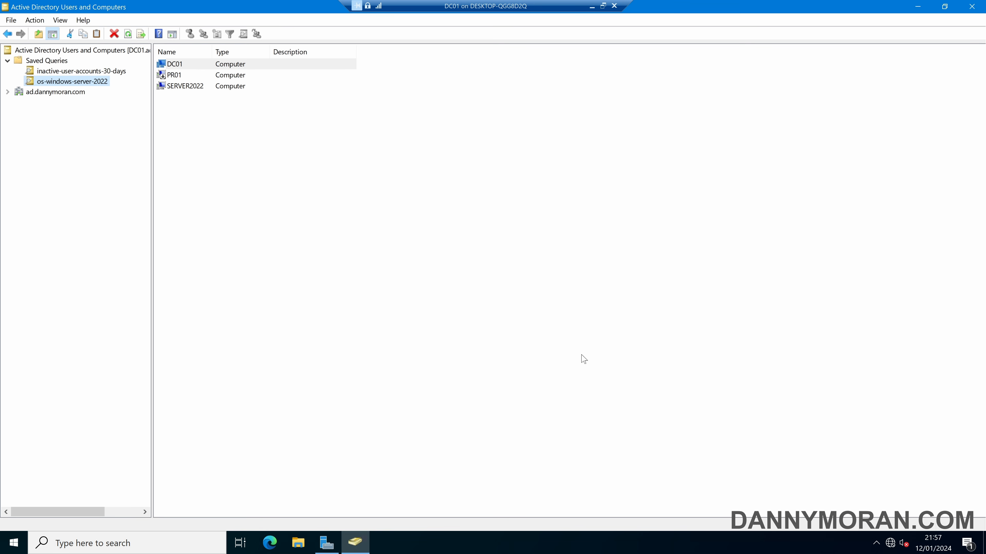
Create a third query named user-account-locked and set its definition to Custom Search.
right_click(59, 62)
mouse_move(101, 85)
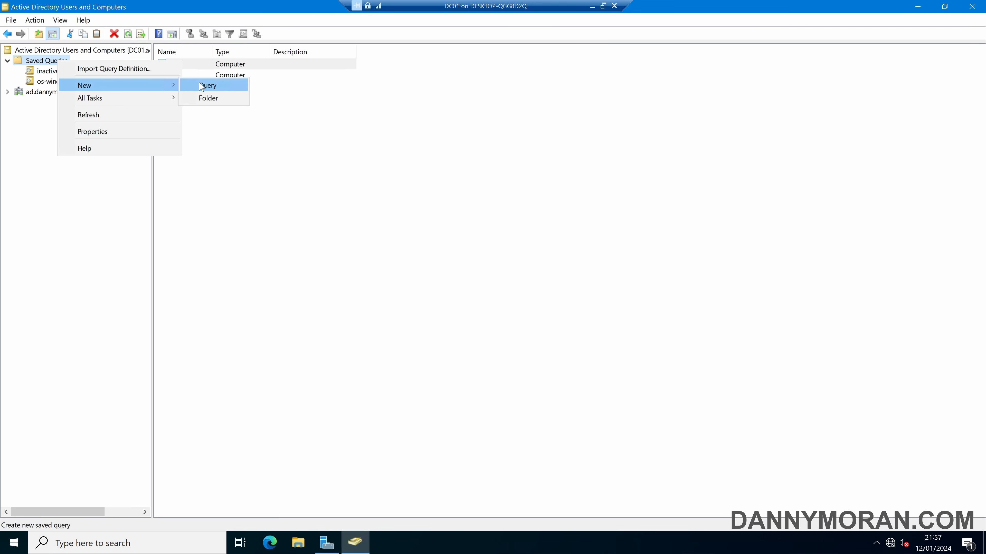
click(205, 85)
text(user-account-locked)
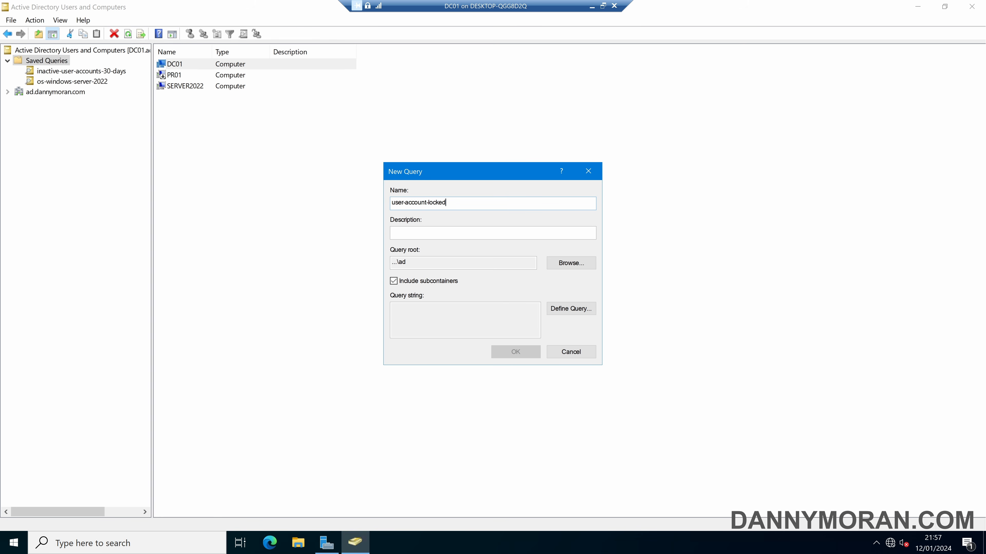
click(577, 309)
click(480, 233)
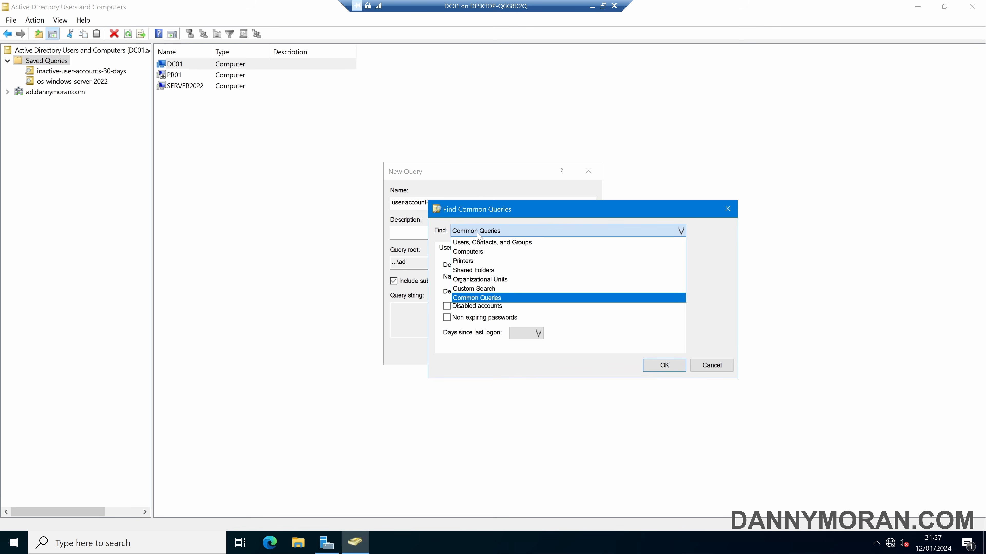
click(485, 290)
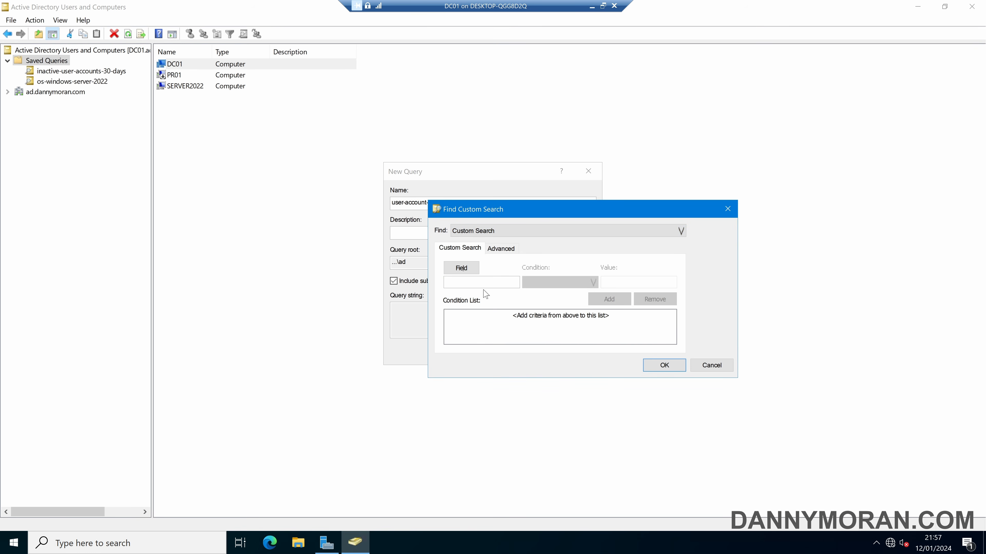
On the Advanced tab, paste an LDAP filter for users with lockoutTime>=1 and save the query.
click(507, 253)
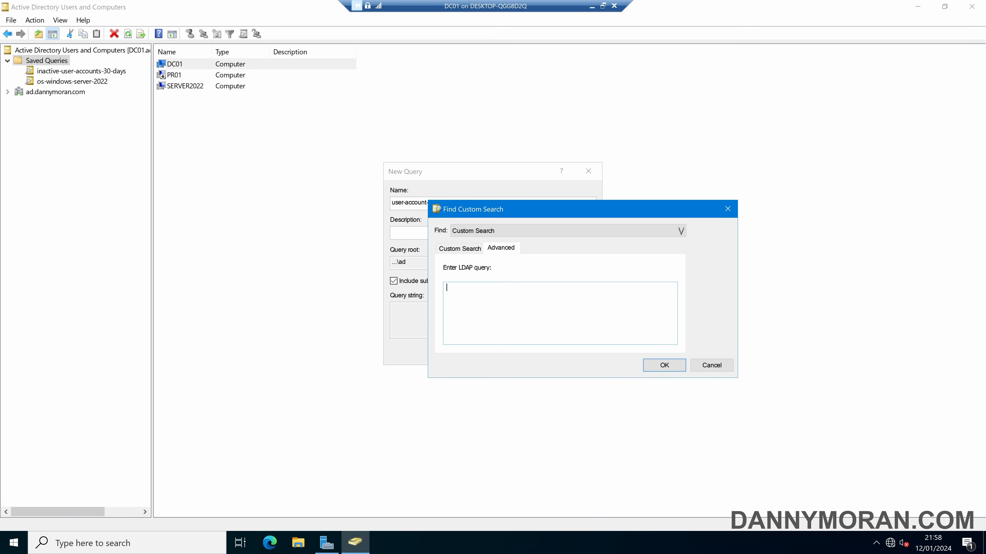
text((objectCategory=Person)(objectClass=User)(lockoutTime>=1))
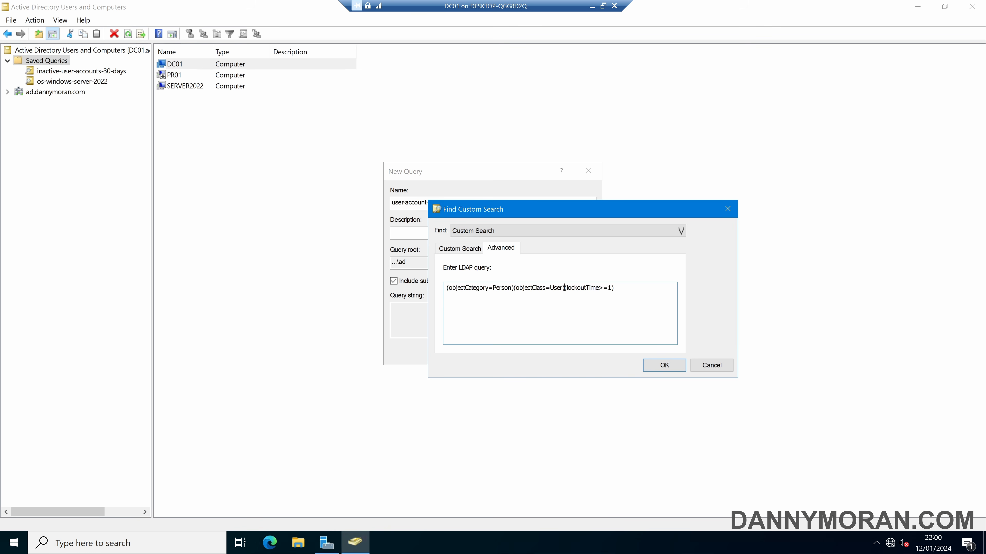
drag(565, 288, 445, 287)
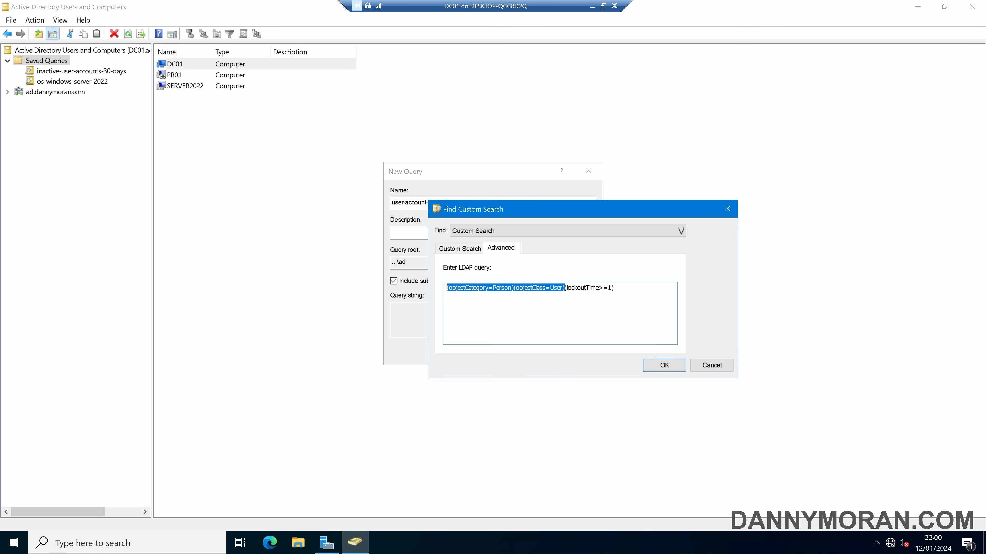
drag(598, 287, 608, 287)
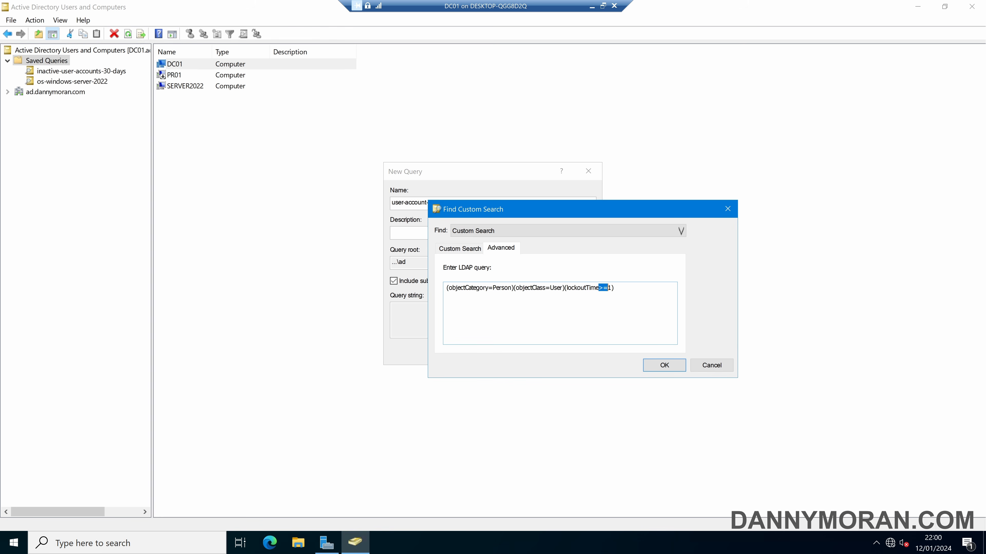
click(662, 365)
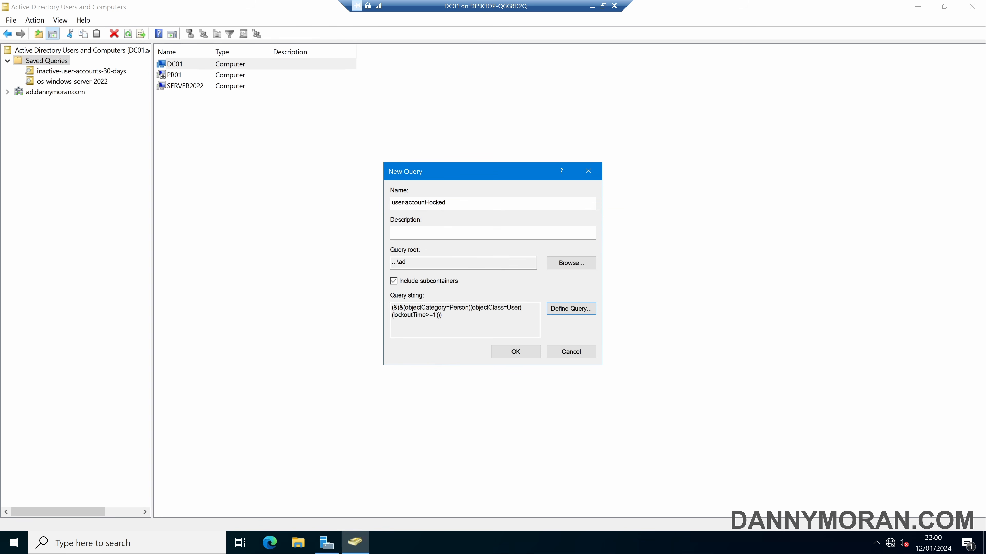
drag(446, 317, 392, 307)
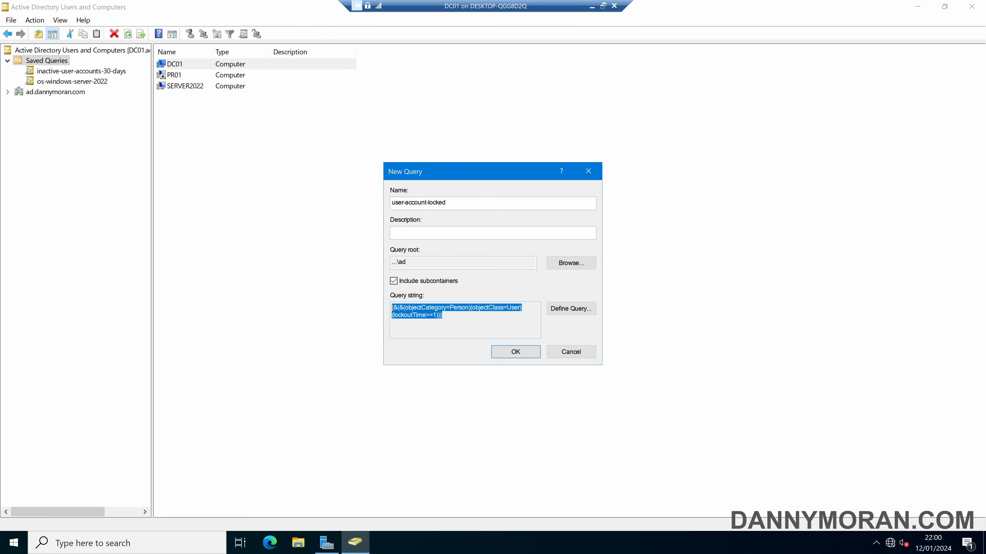
click(464, 323)
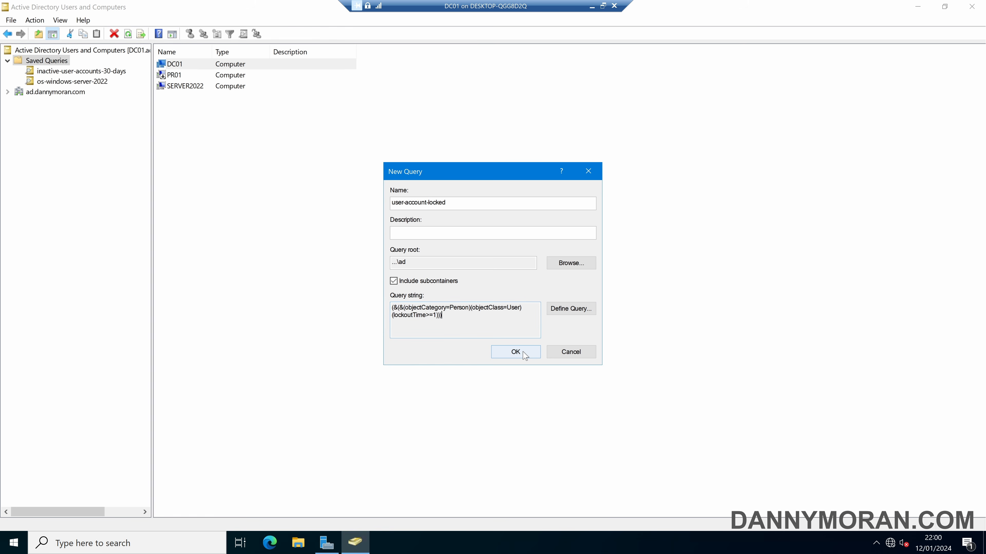
click(516, 351)
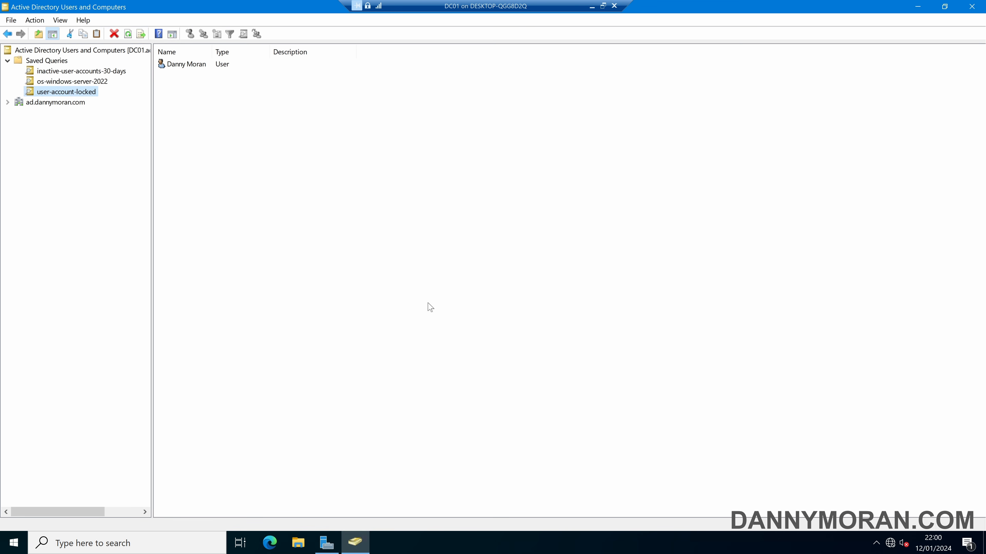
double_click(199, 69)
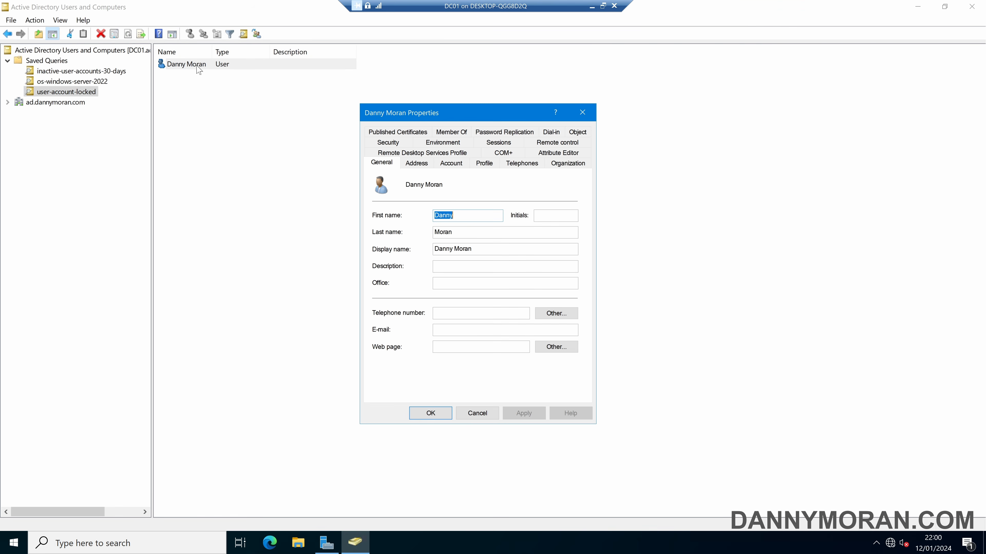
click(461, 165)
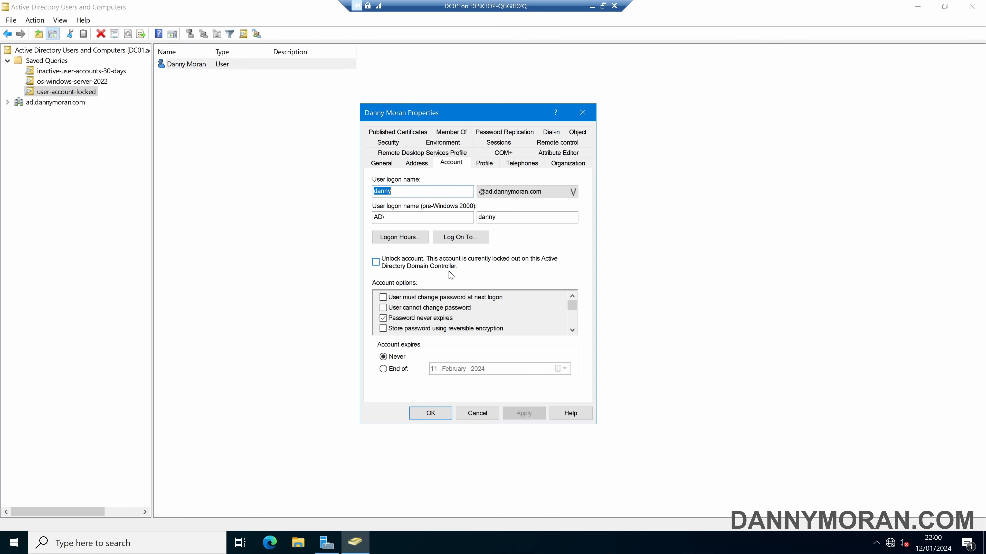
click(540, 159)
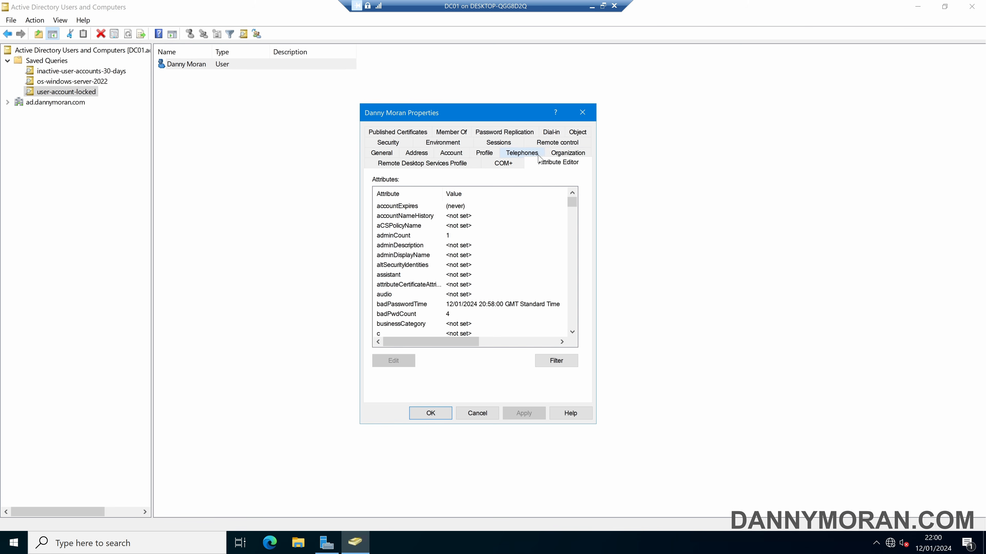
click(433, 238)
text(lock)
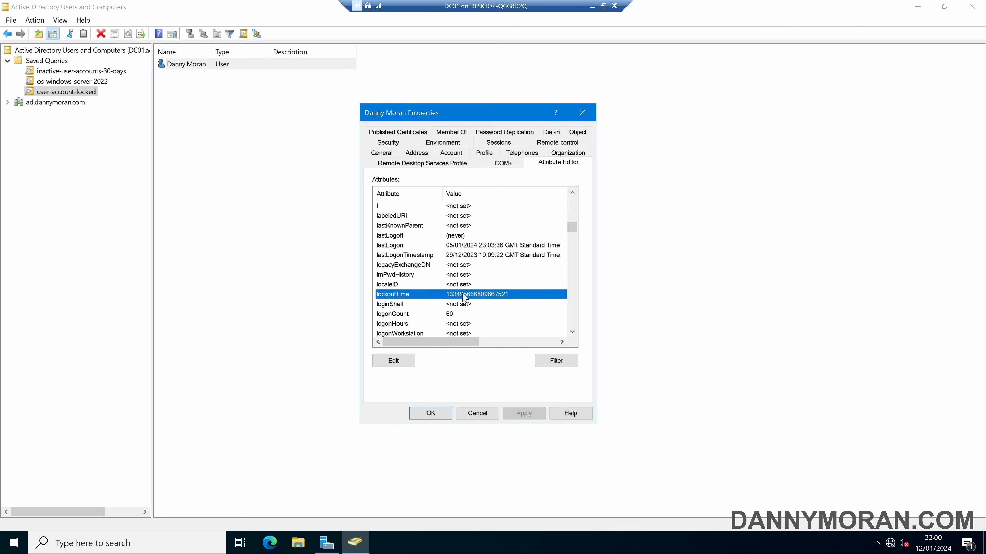
click(583, 112)
Check the locked user in user-account-locked's results, then select the Saved Queries folder.
click(84, 93)
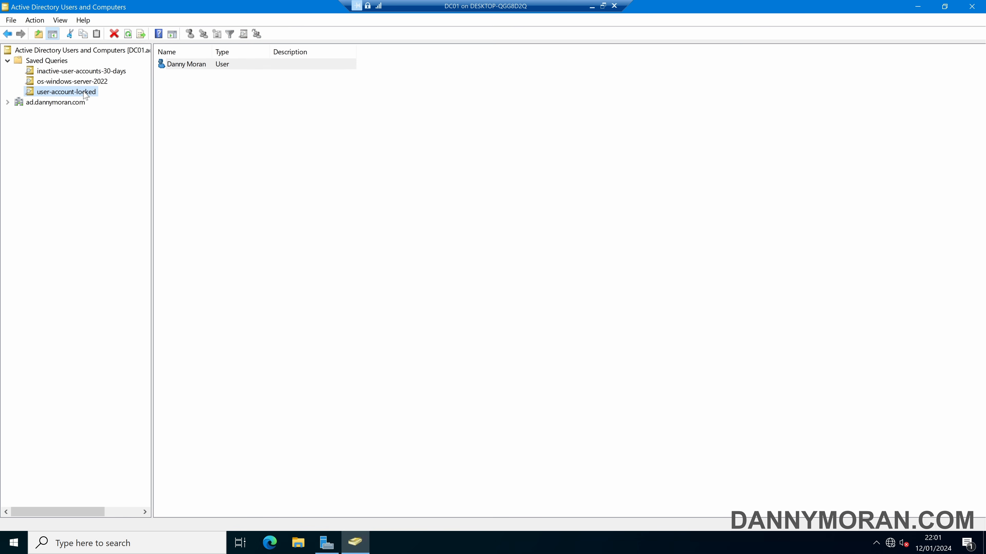
click(229, 105)
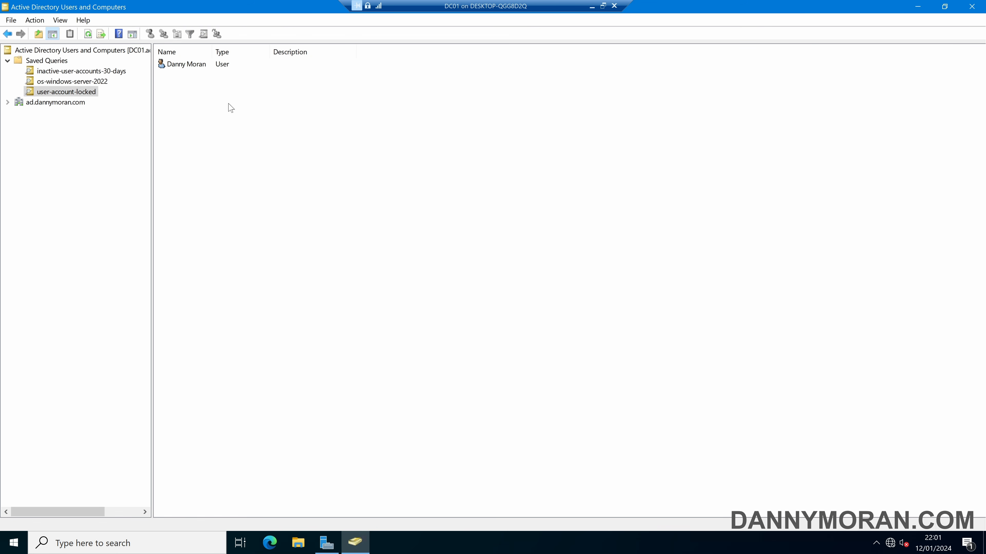
click(69, 94)
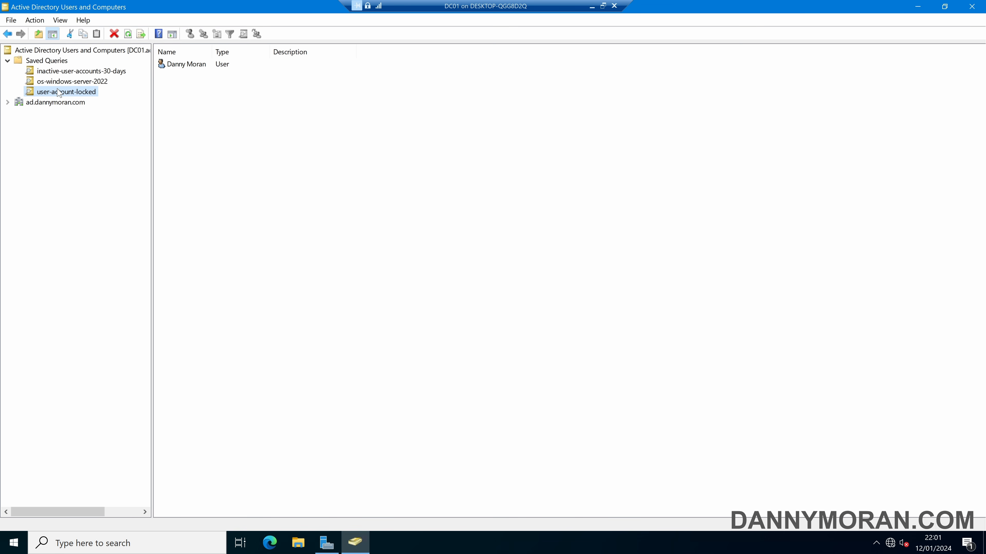
click(194, 64)
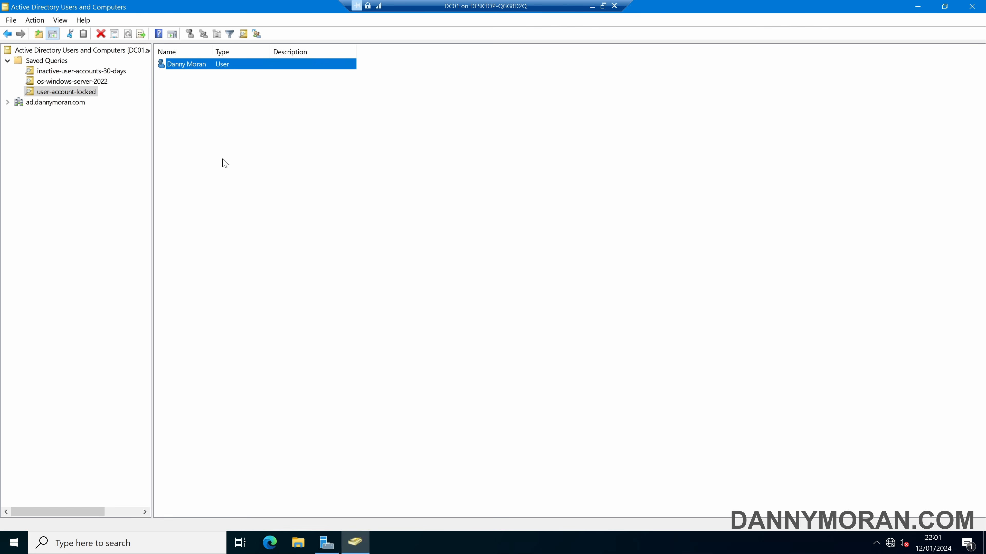
click(195, 128)
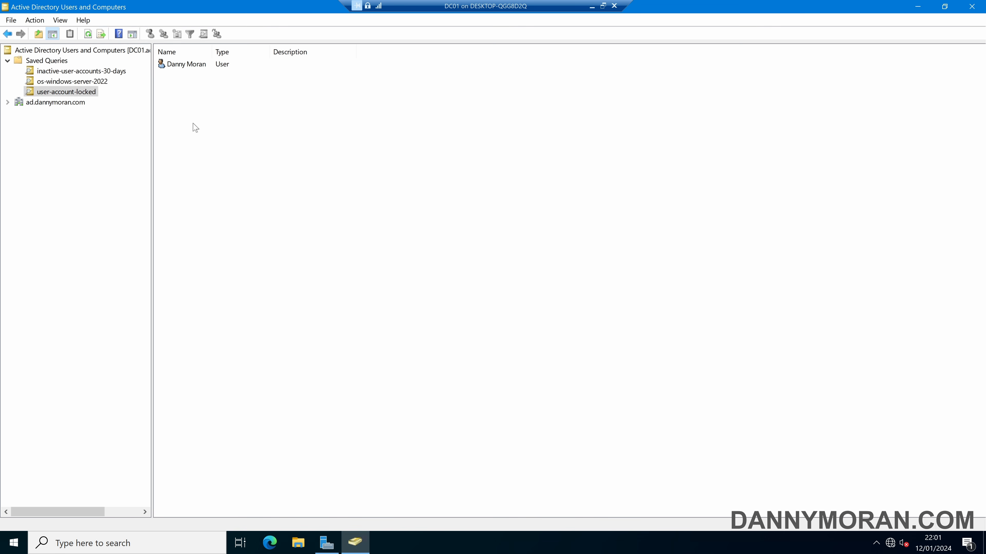
click(55, 60)
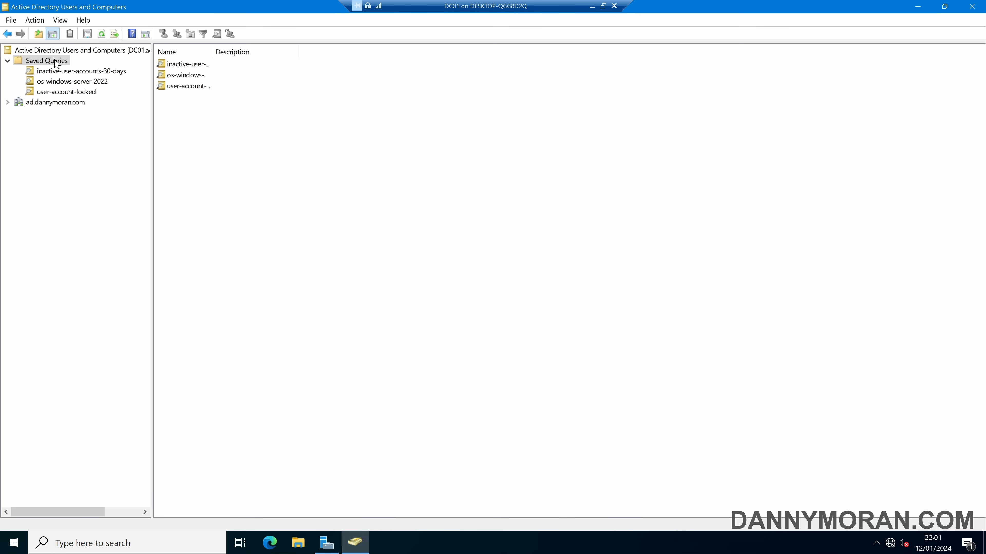